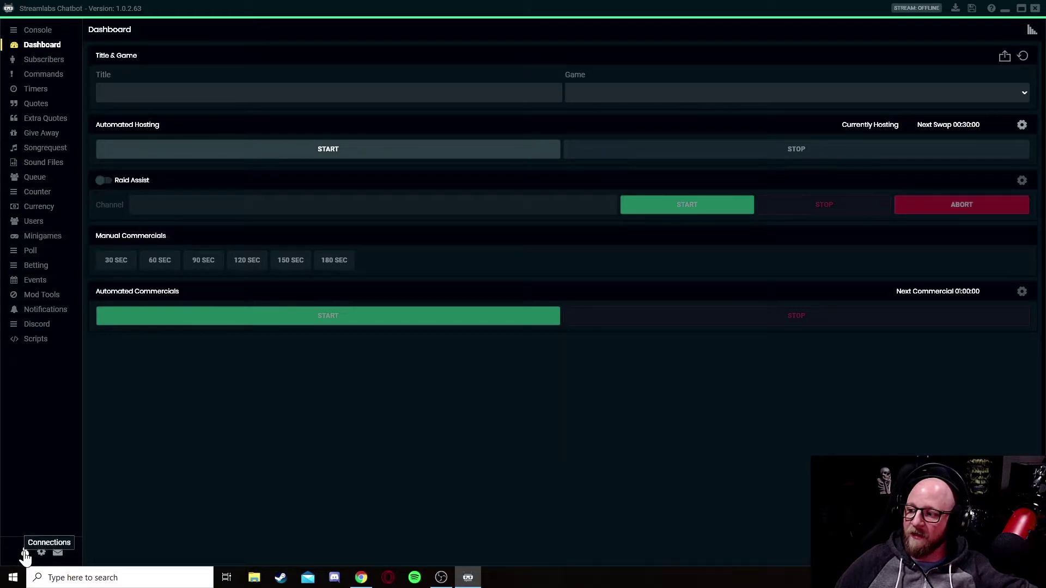
- Review the Twitch Streamer and Twitch Bot account connections, then close the Connections window
click(24, 552)
click(416, 229)
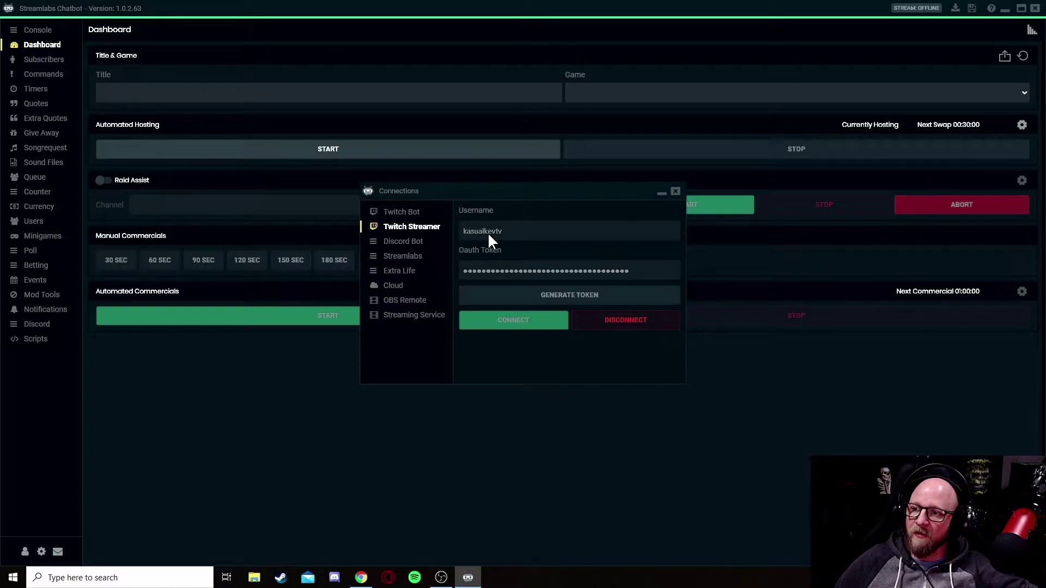
click(406, 213)
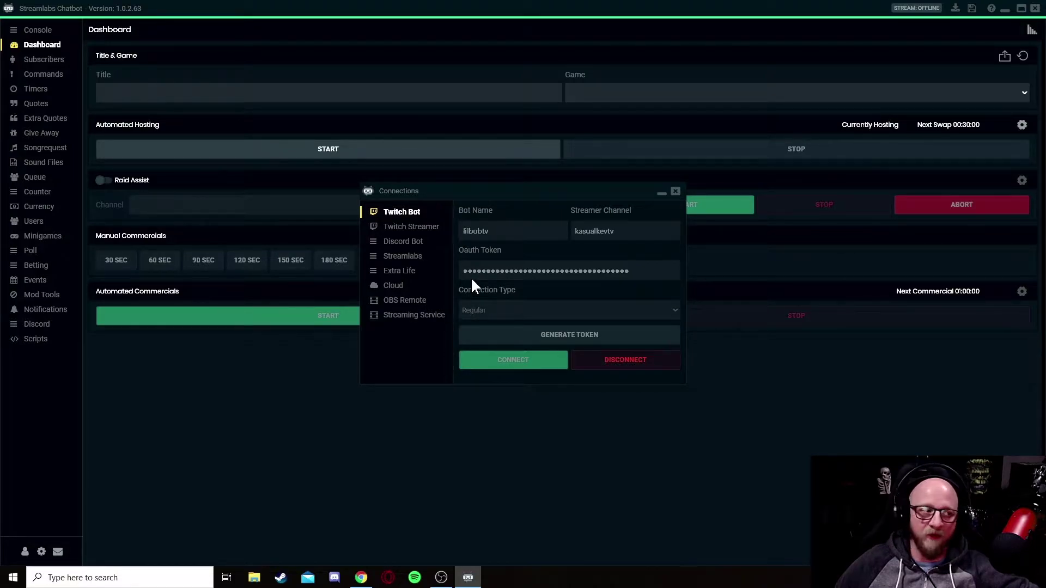
click(676, 193)
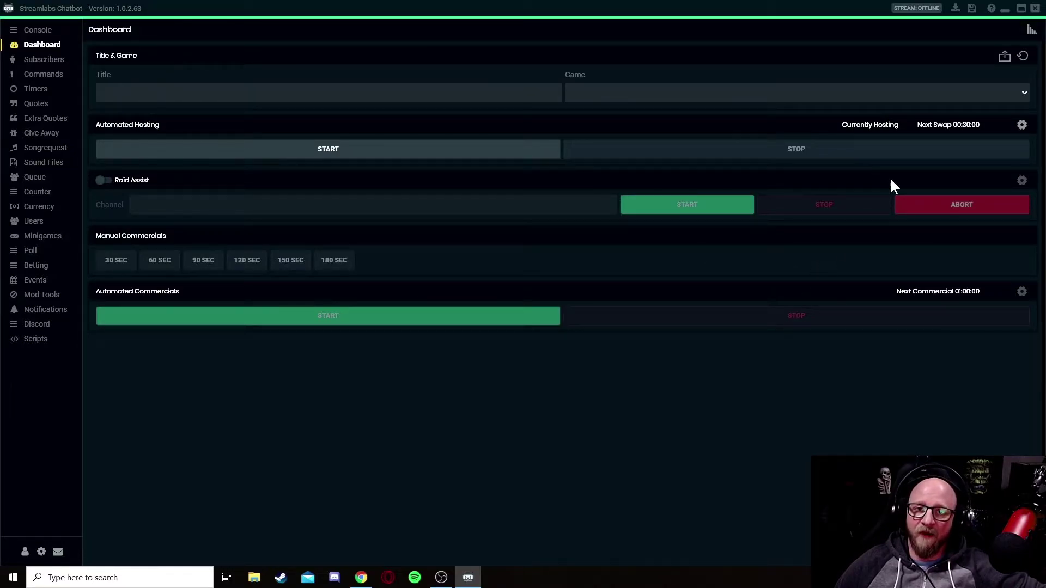
- Minimize the chatbot and create a new desktop folder named Test
click(1004, 9)
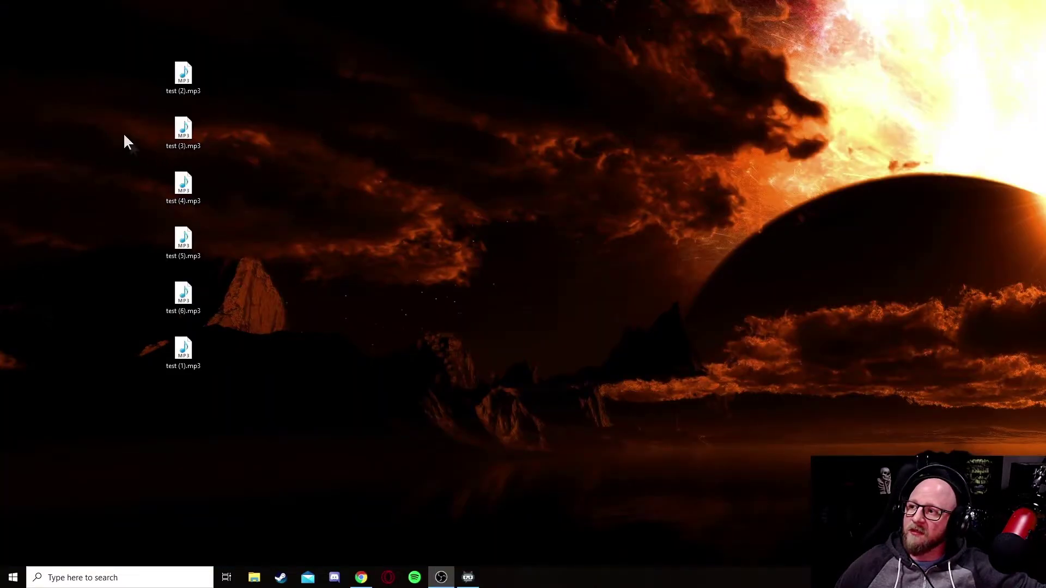
drag(141, 47, 236, 389)
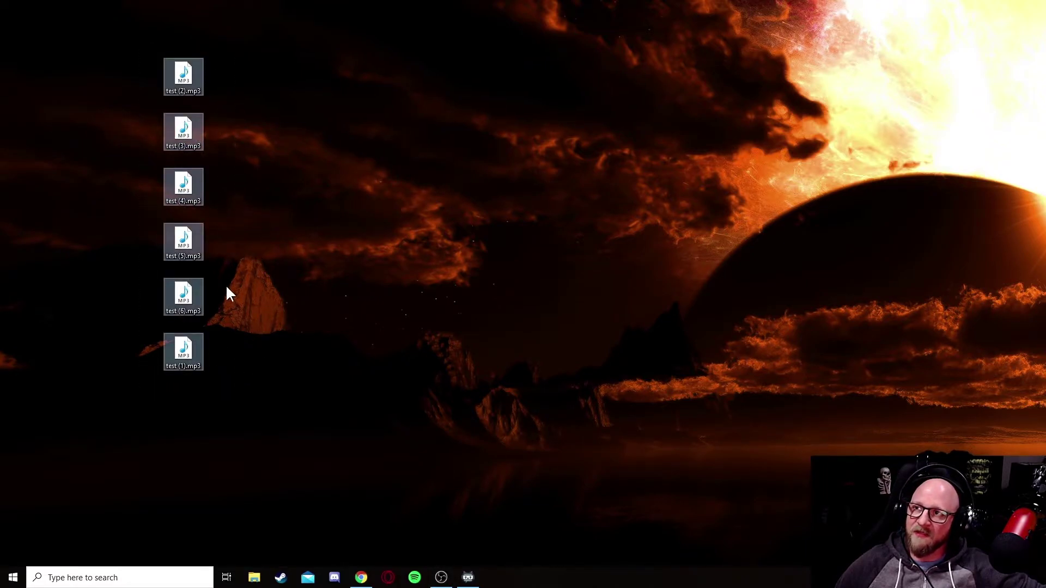
click(388, 252)
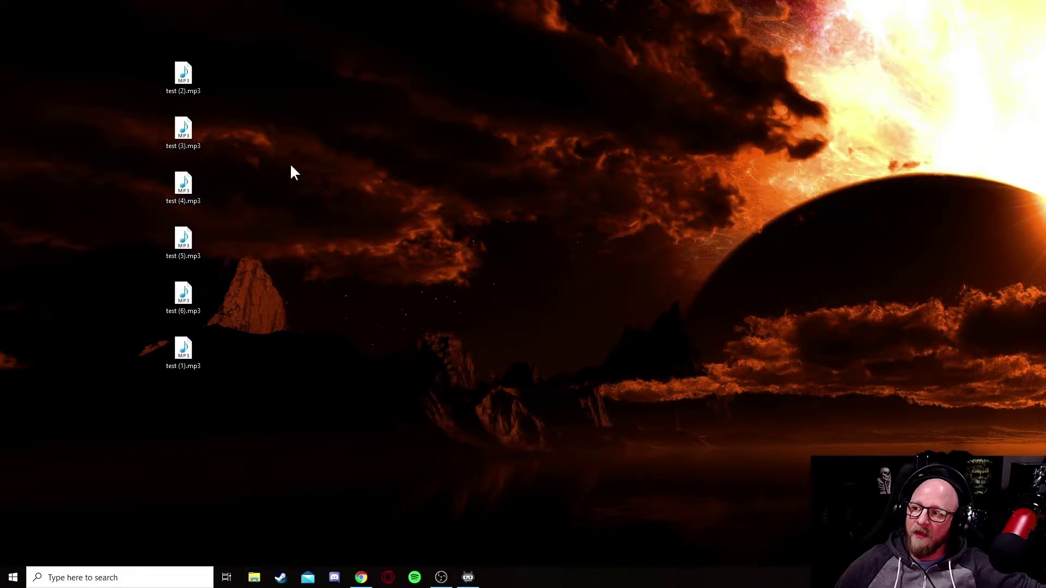
right_click(288, 195)
mouse_move(334, 295)
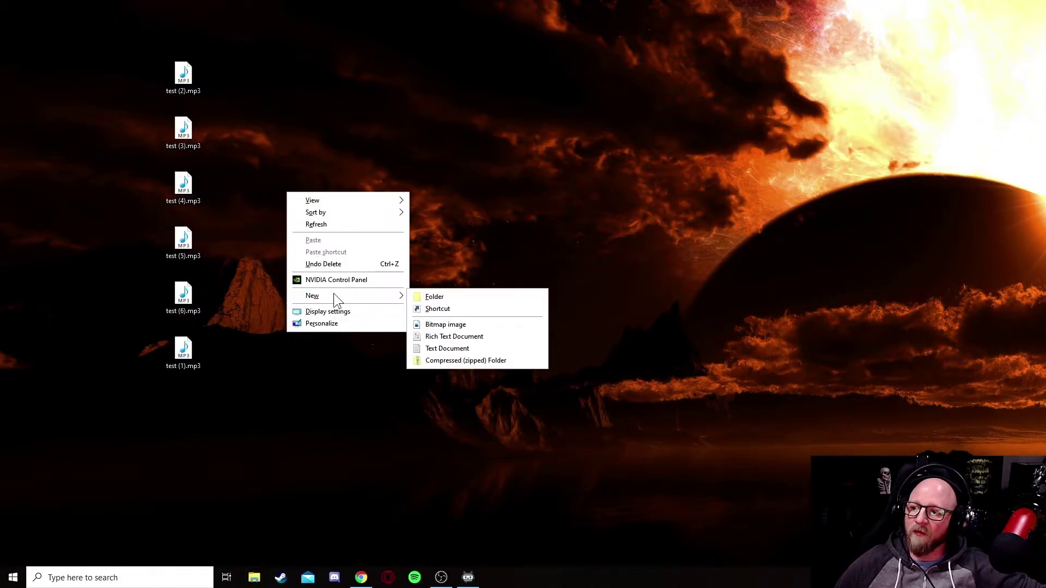
click(436, 297)
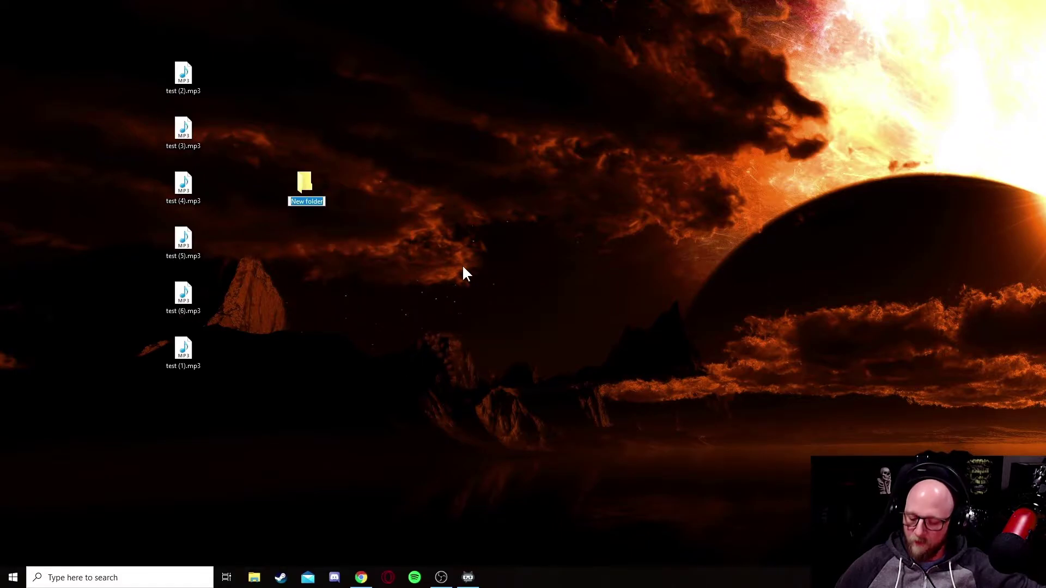
text(Test)
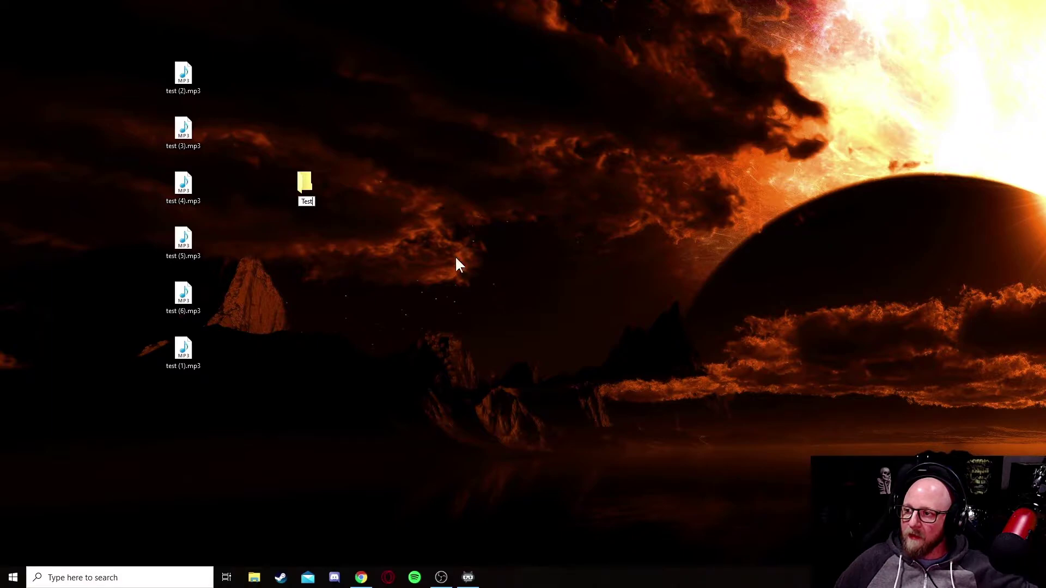
key(Return)
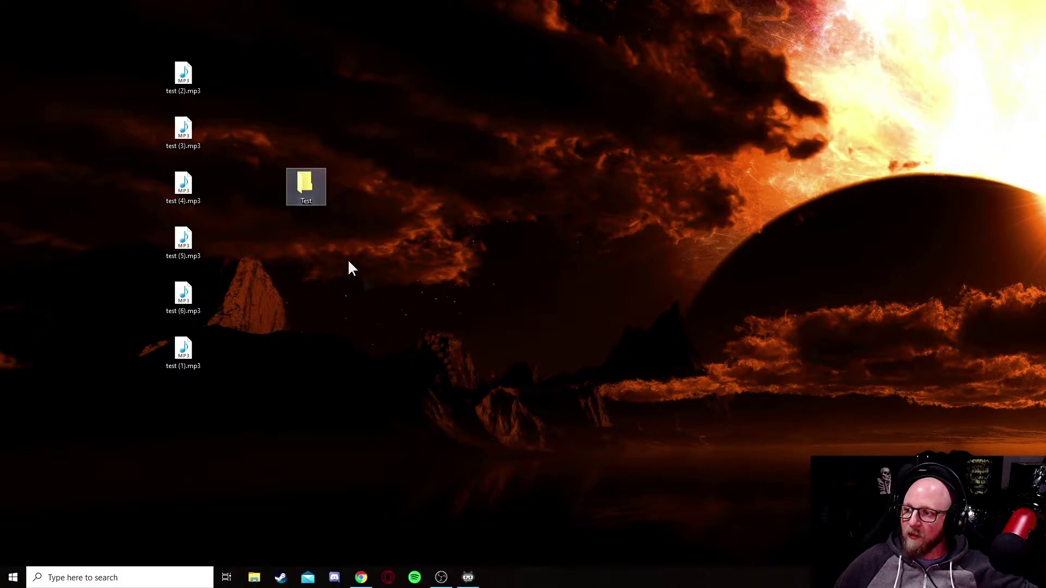
- Move the six MP3s into Test, open it, and preview test (1), (3) and (5).mp3
drag(158, 47, 228, 382)
drag(190, 247, 315, 186)
double_click(309, 186)
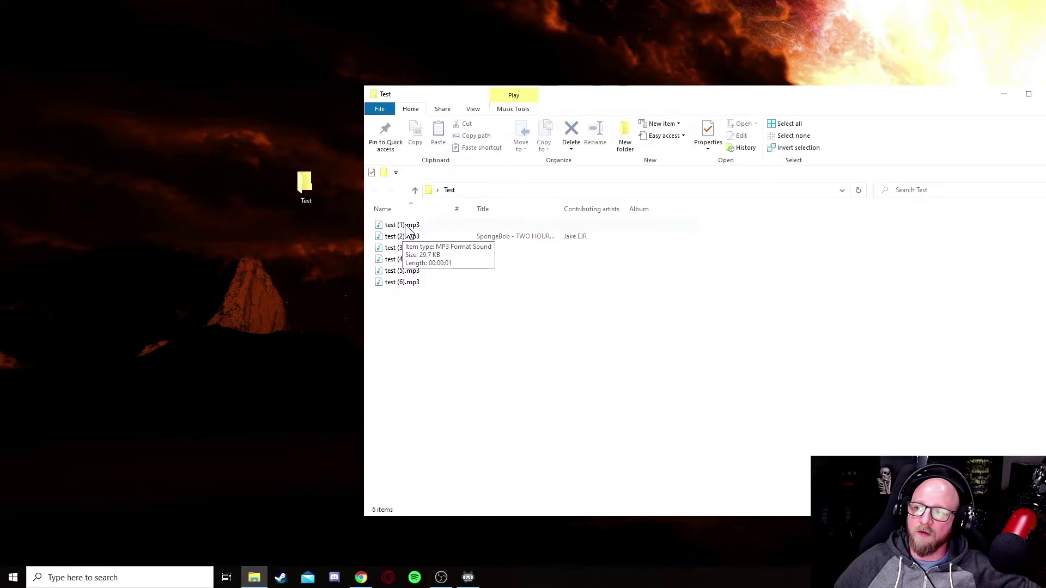
double_click(405, 225)
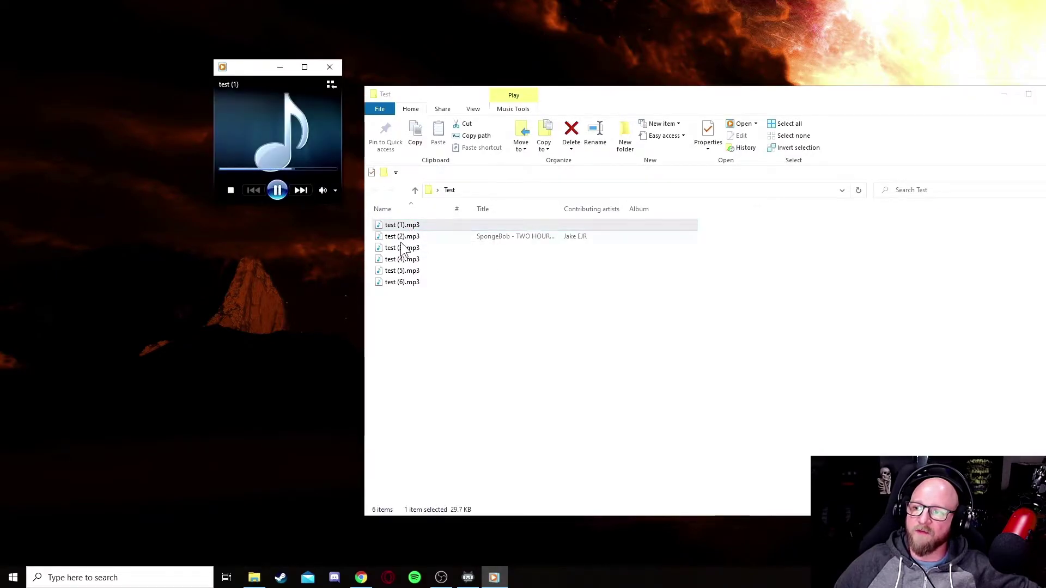
double_click(402, 249)
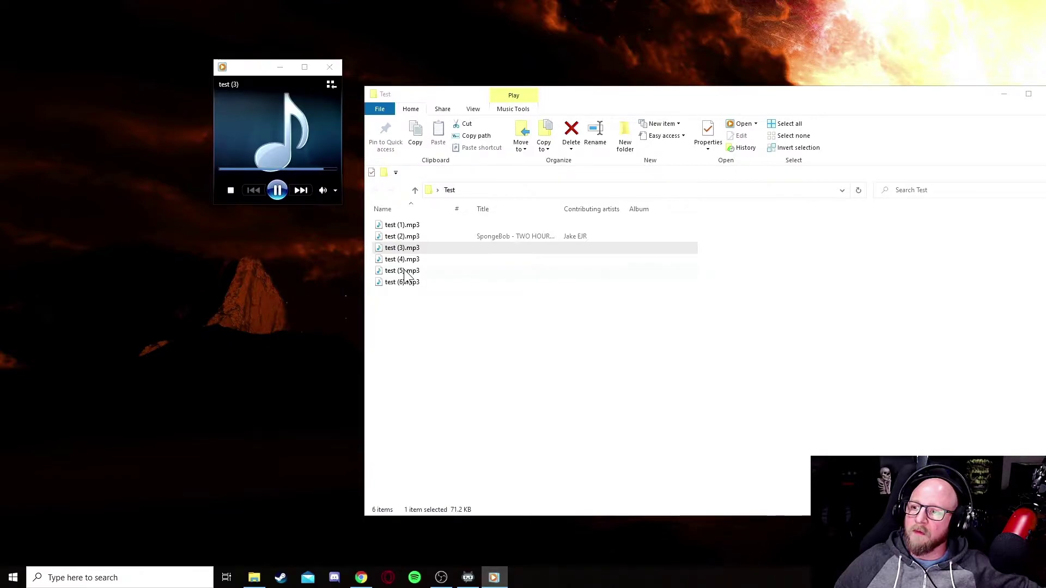
click(403, 270)
double_click(403, 271)
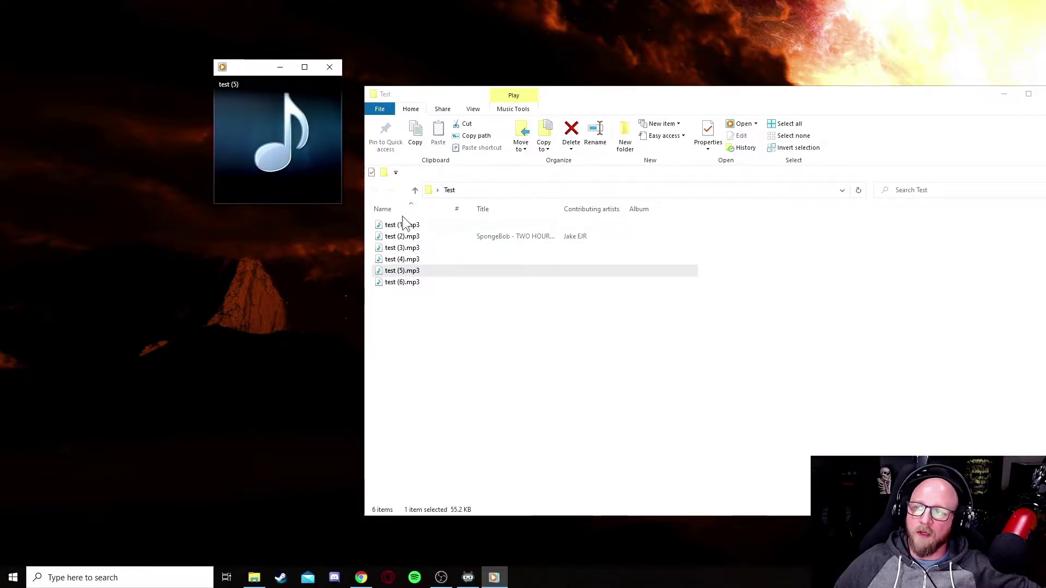
click(330, 67)
- Close the Test folder, return to the chatbot, and add a new sound file named !test
click(1042, 94)
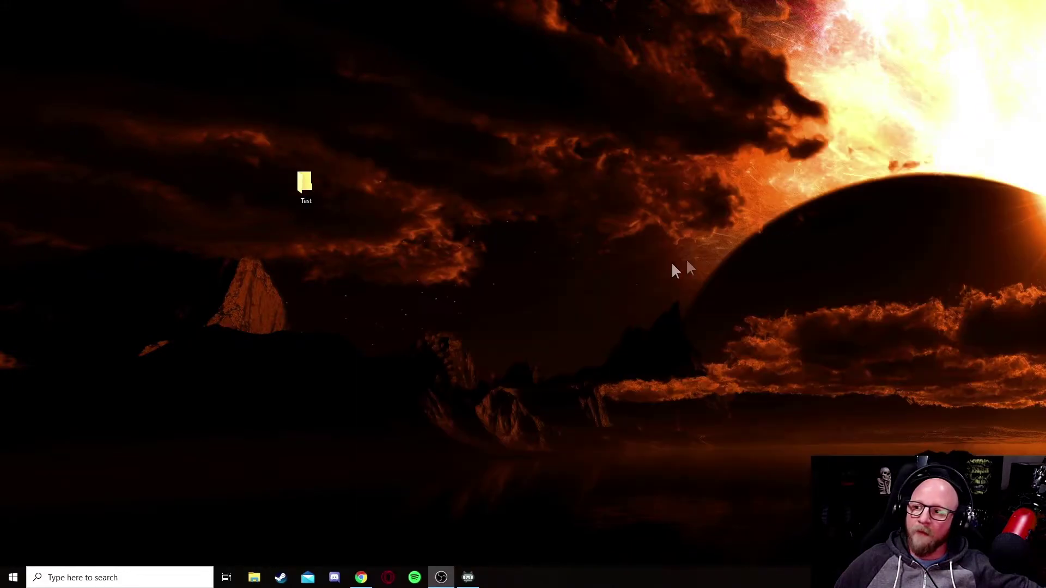
click(468, 579)
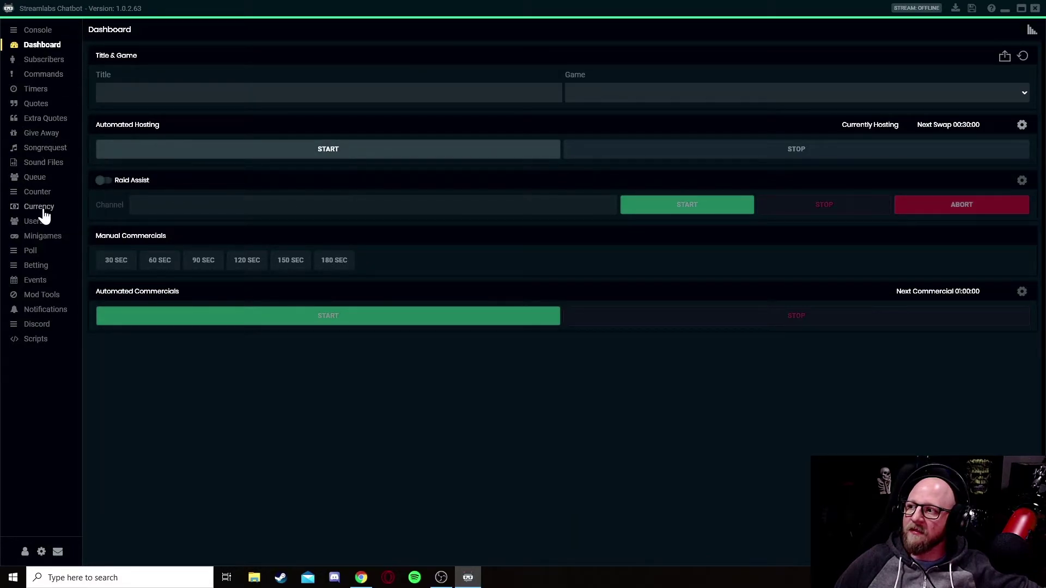
click(49, 169)
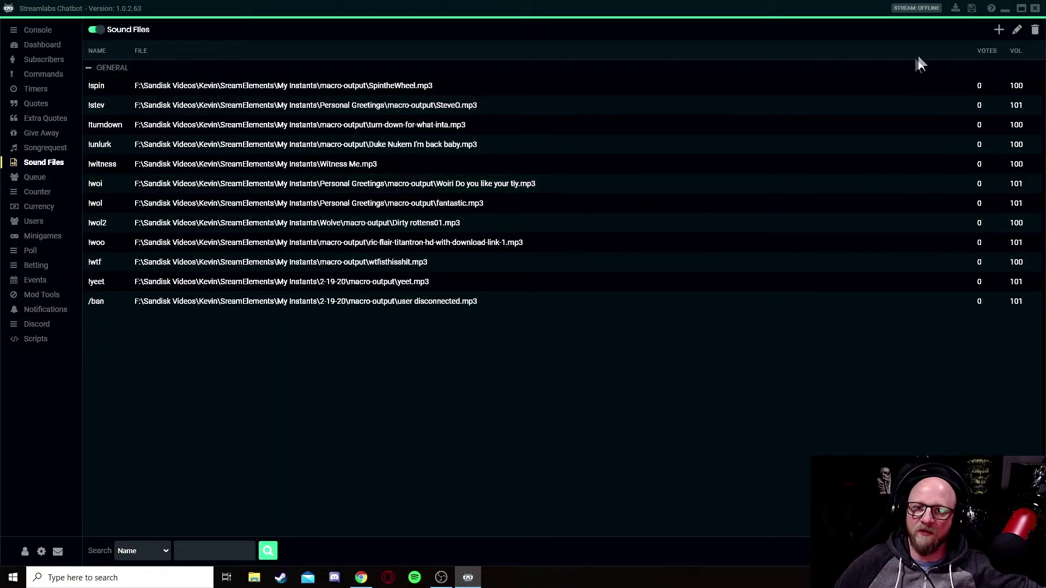
click(1000, 30)
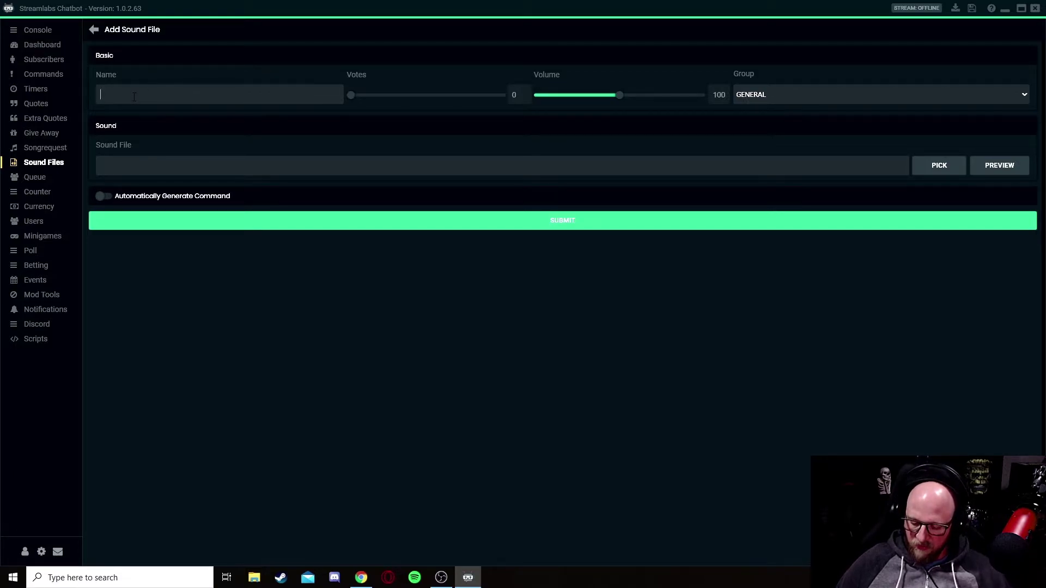
text(!test)
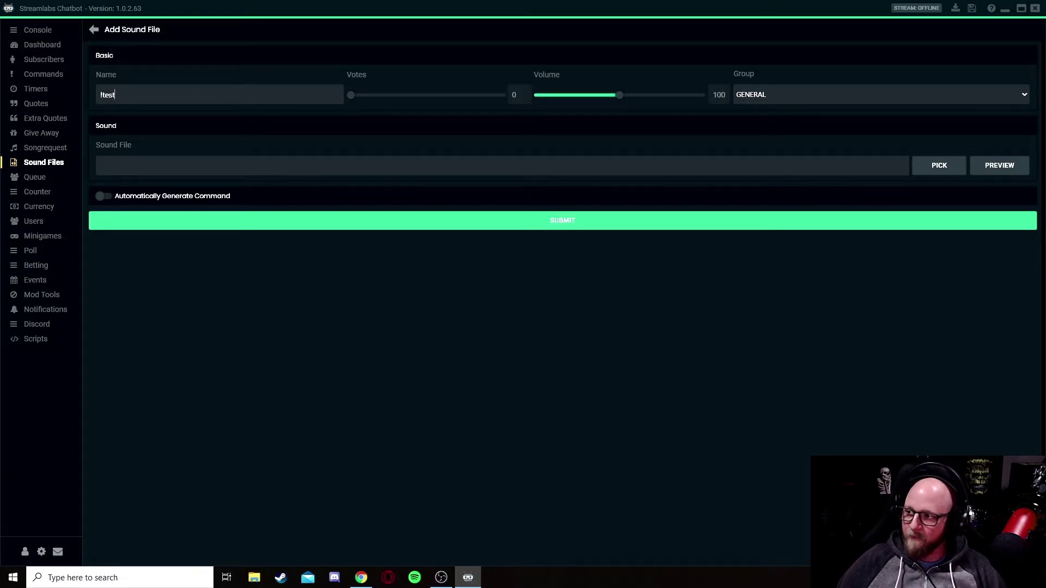
- Choose test (1).mp3 from the Desktop Test folder as the !test sound file
click(940, 167)
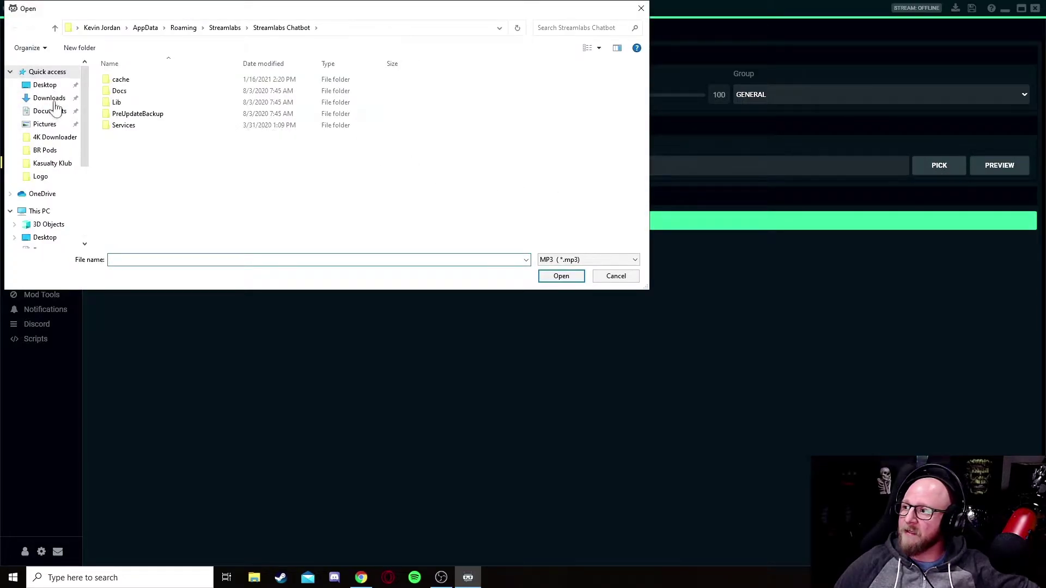
click(44, 86)
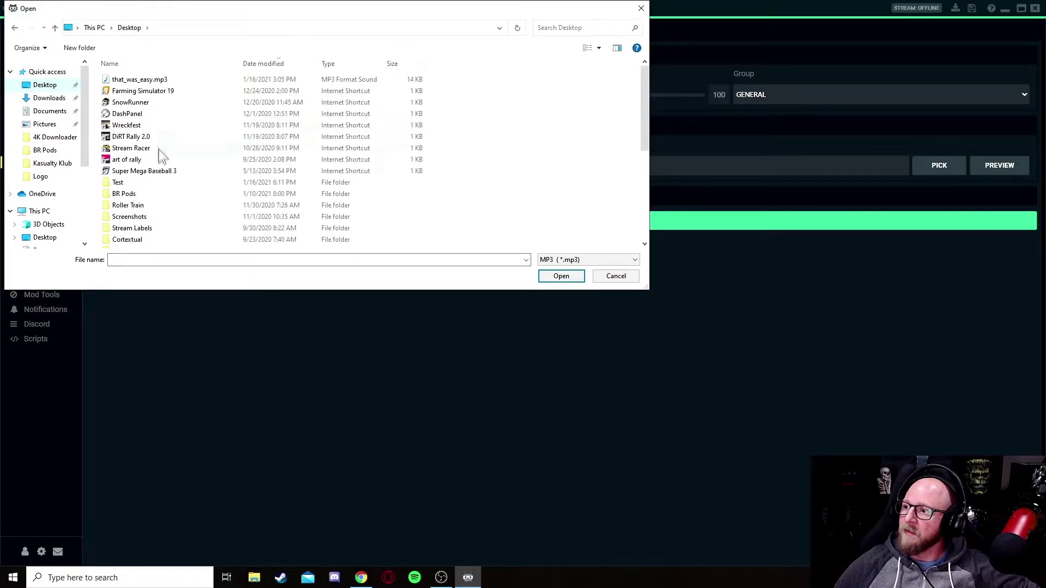
click(120, 185)
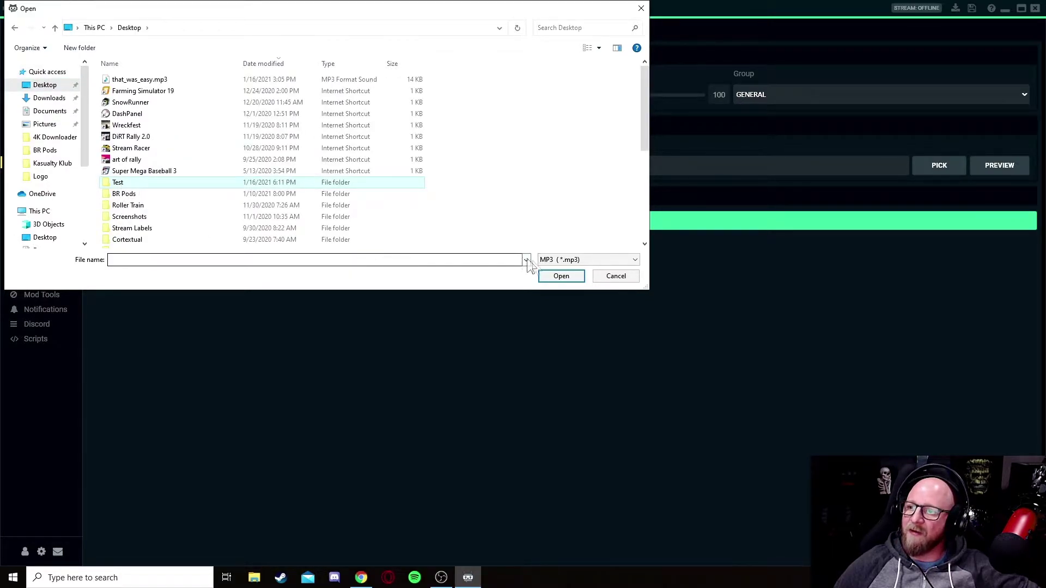
click(563, 277)
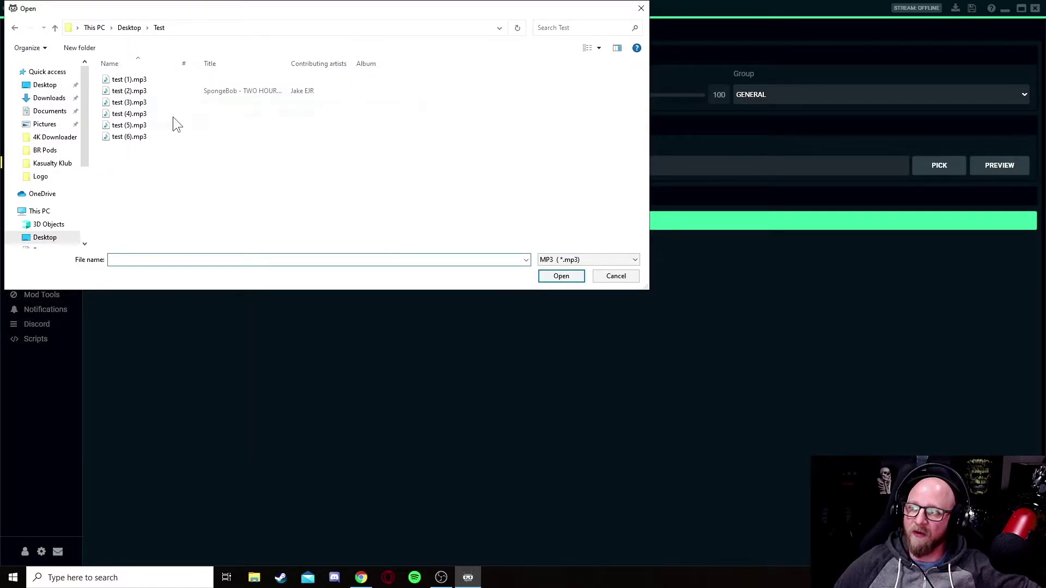
double_click(121, 80)
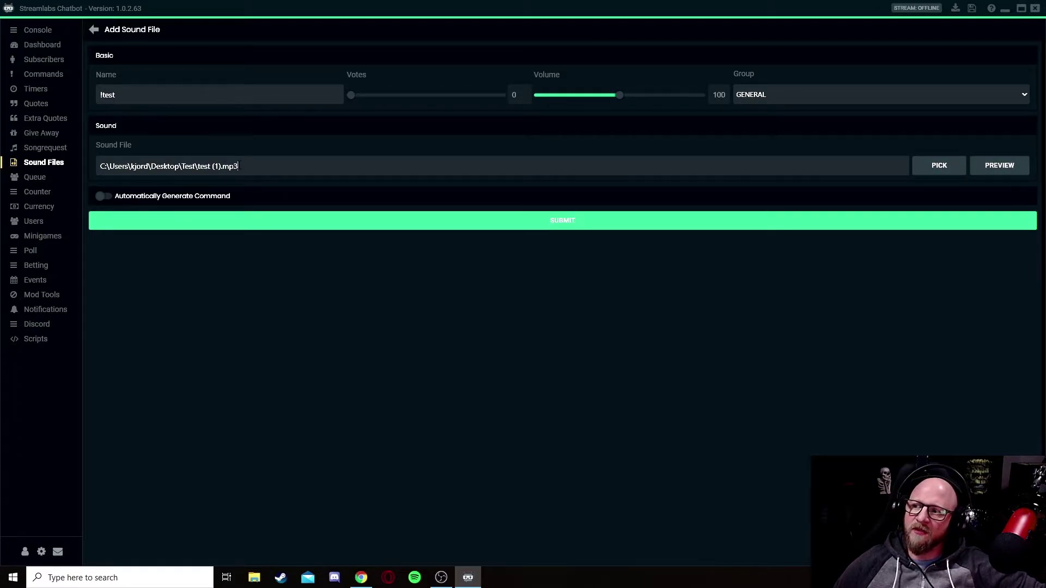
- Delete 'test (1).mp3' from the Sound File path so it points at the Test folder
drag(238, 166, 201, 167)
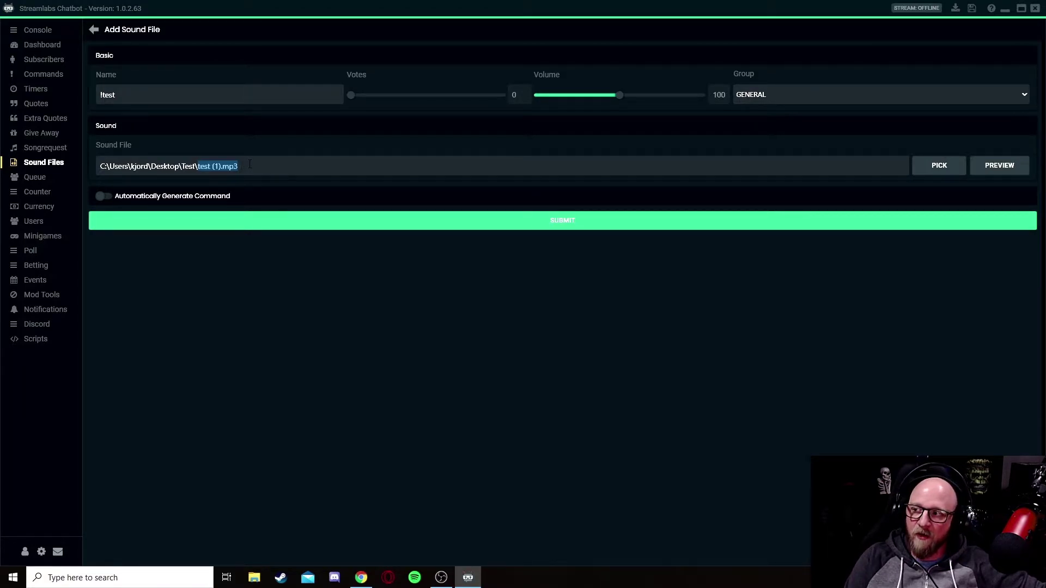
key(BackSpace)
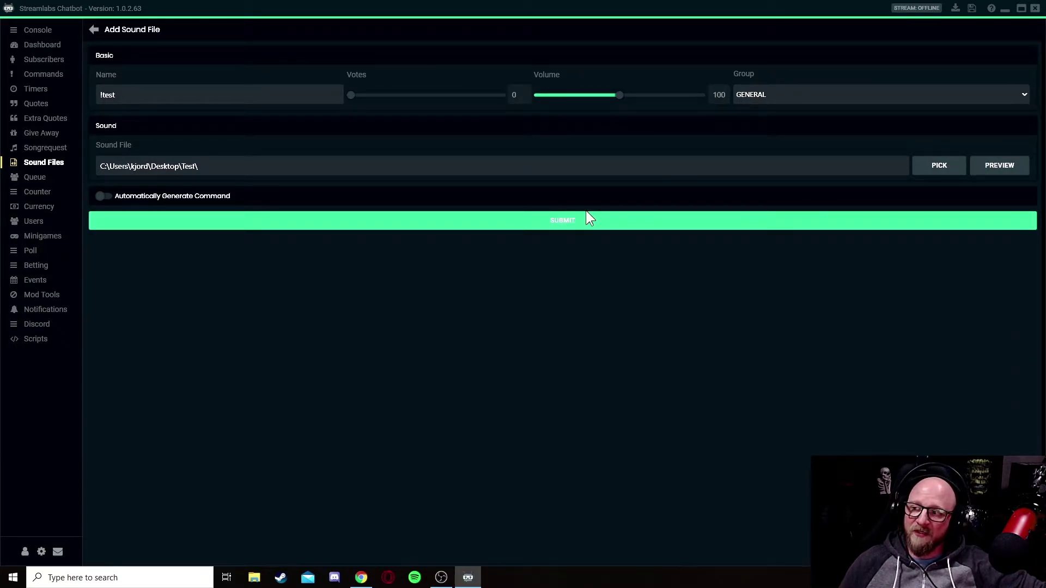
- Enable Automatically Generate Command, keep permission at Everyone, and save the !test sound entry
click(104, 198)
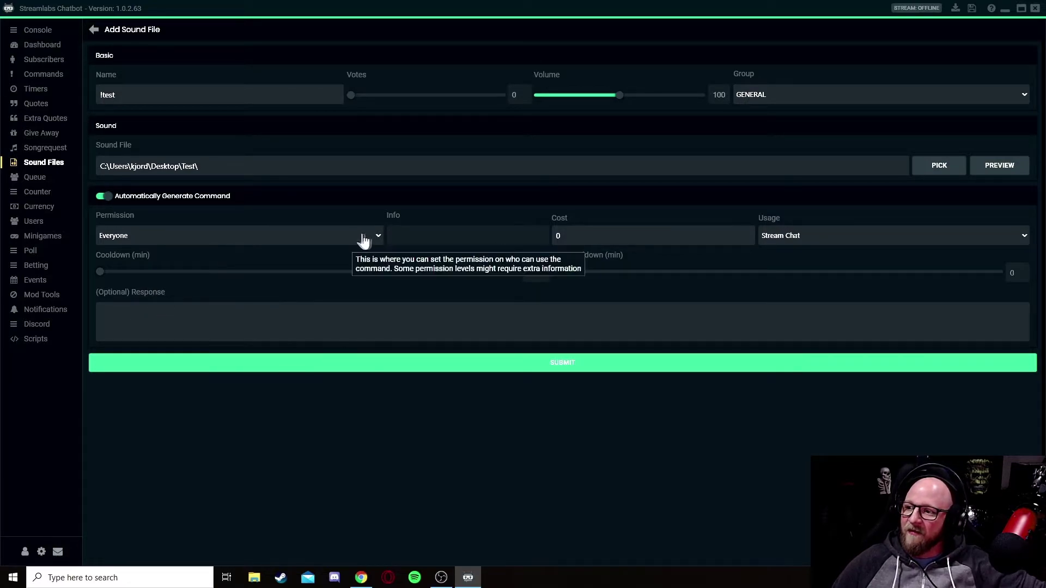
mouse_move(218, 241)
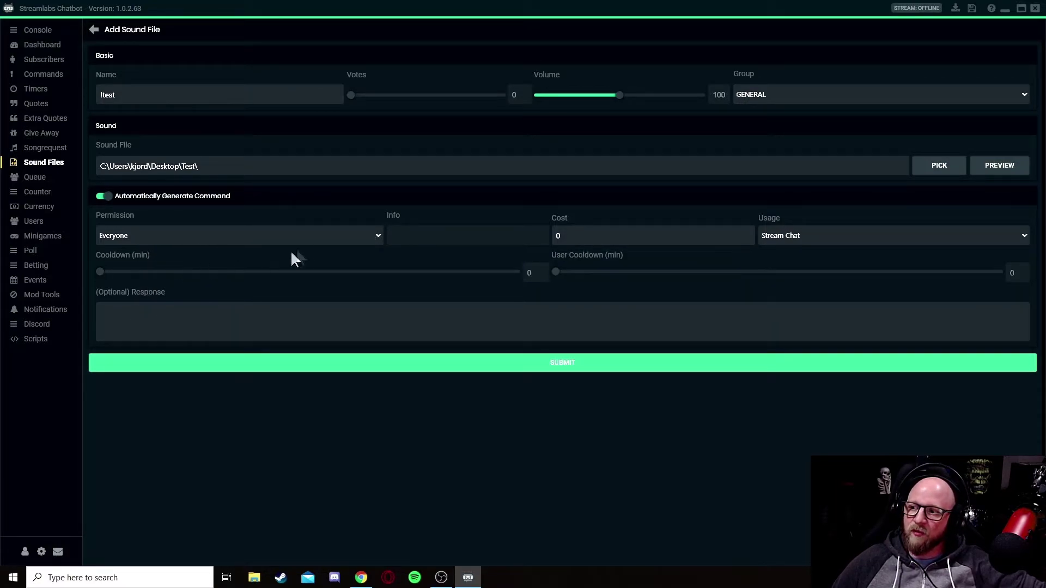
click(379, 242)
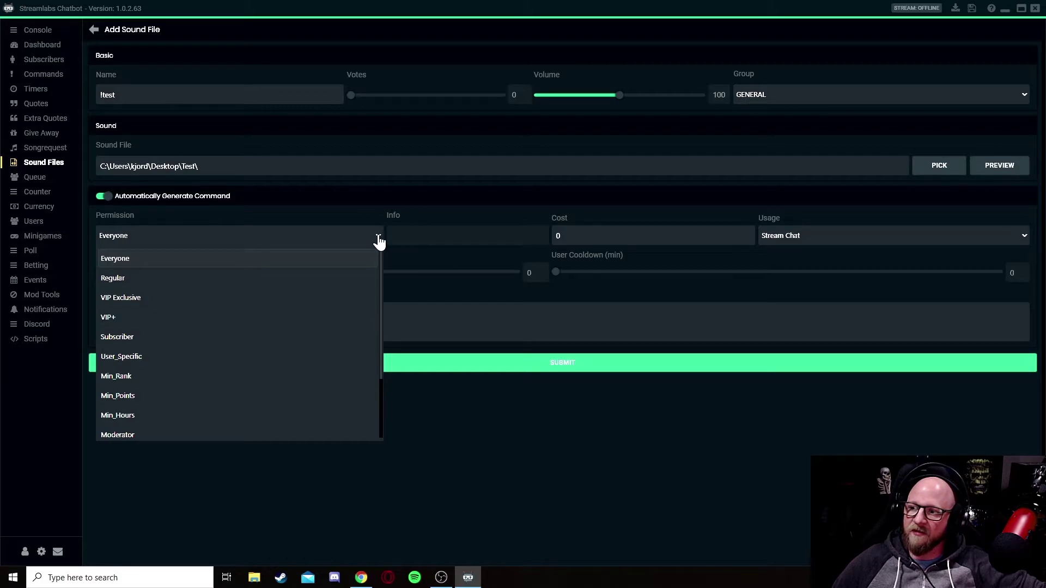
click(380, 242)
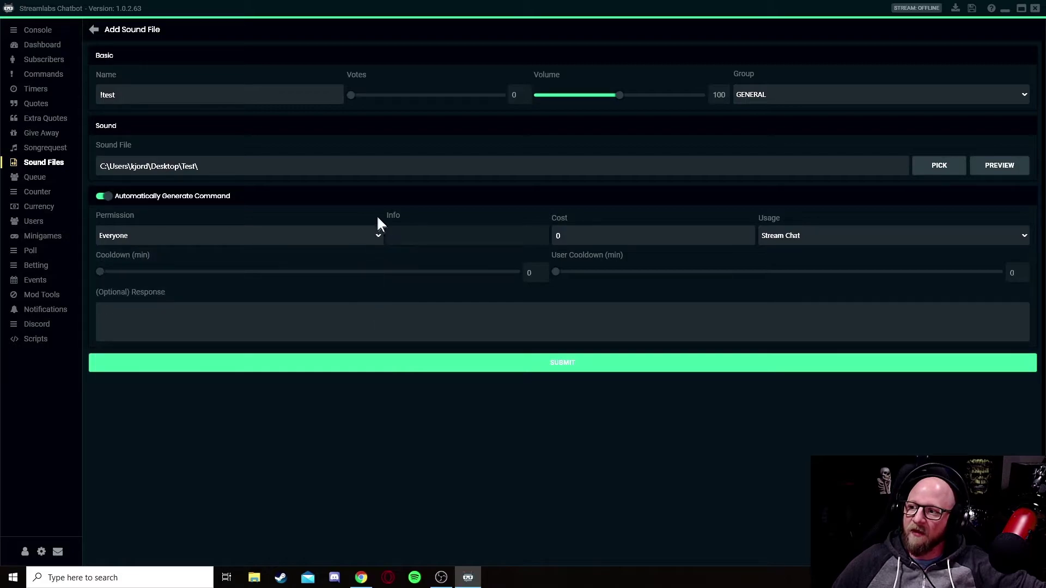
click(563, 365)
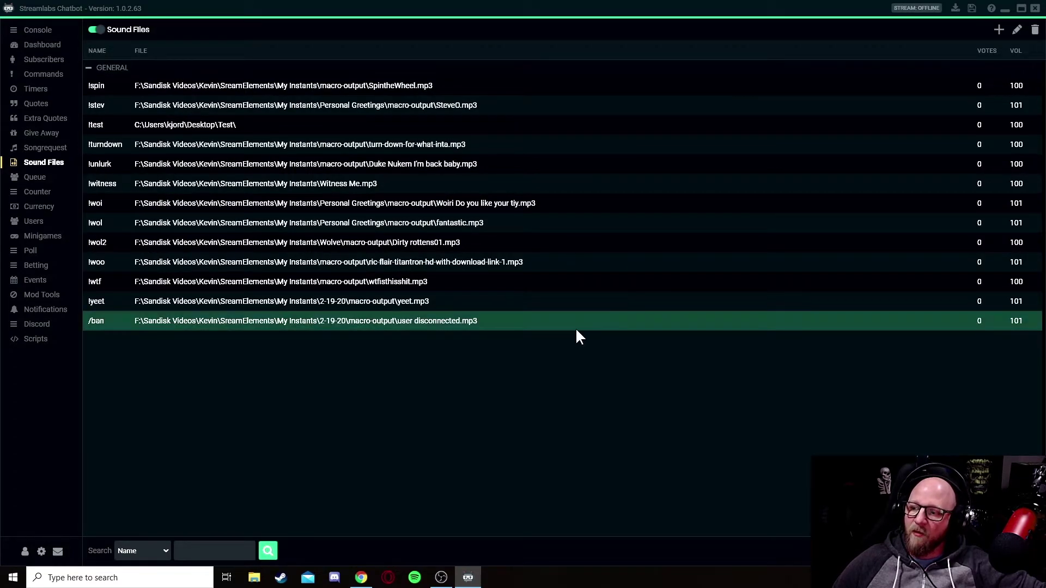
click(362, 578)
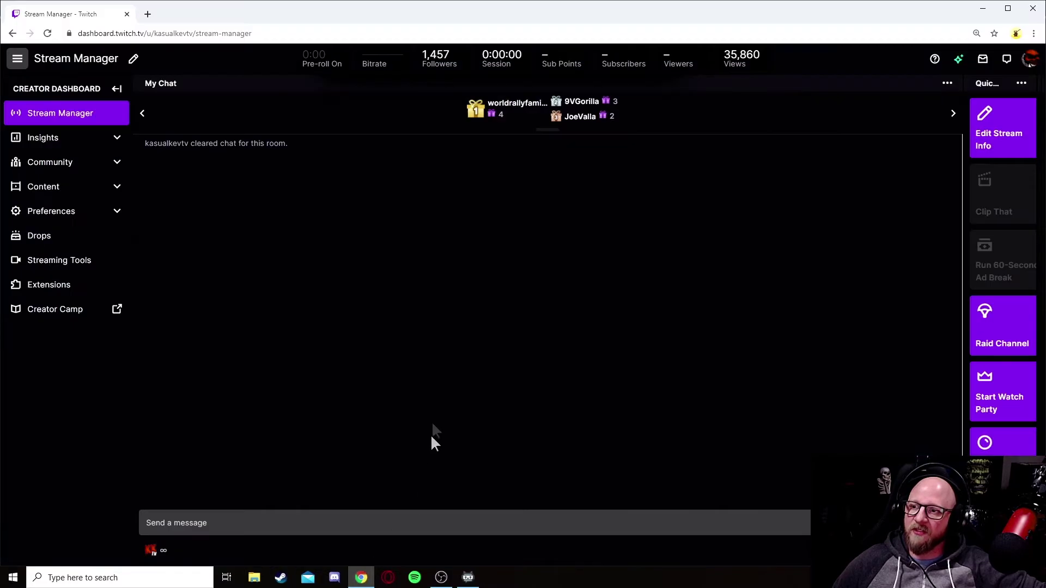
- Send !test to the Twitch chat four times to trigger the sound command
click(159, 522)
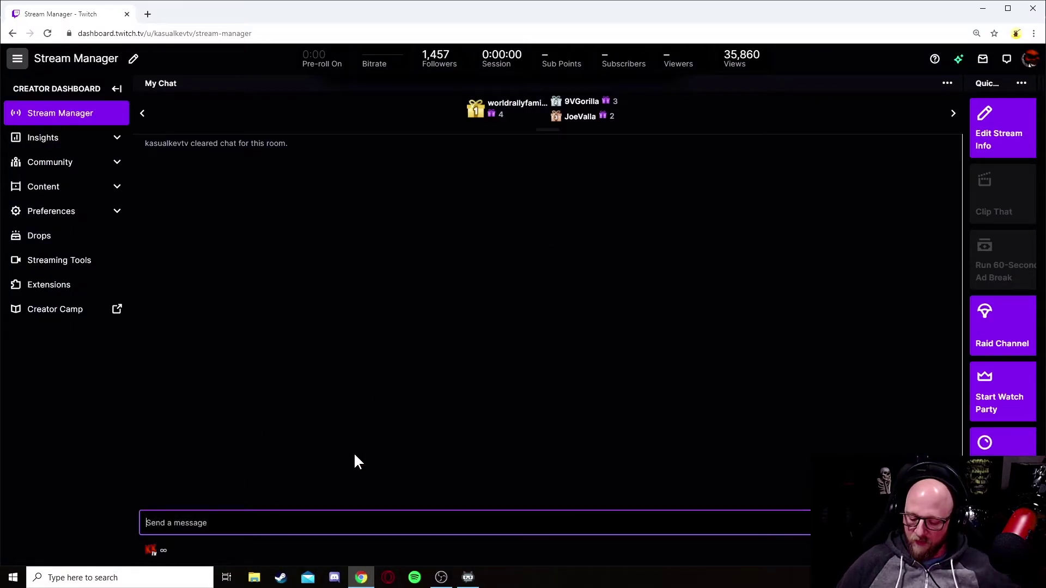
text(!test)
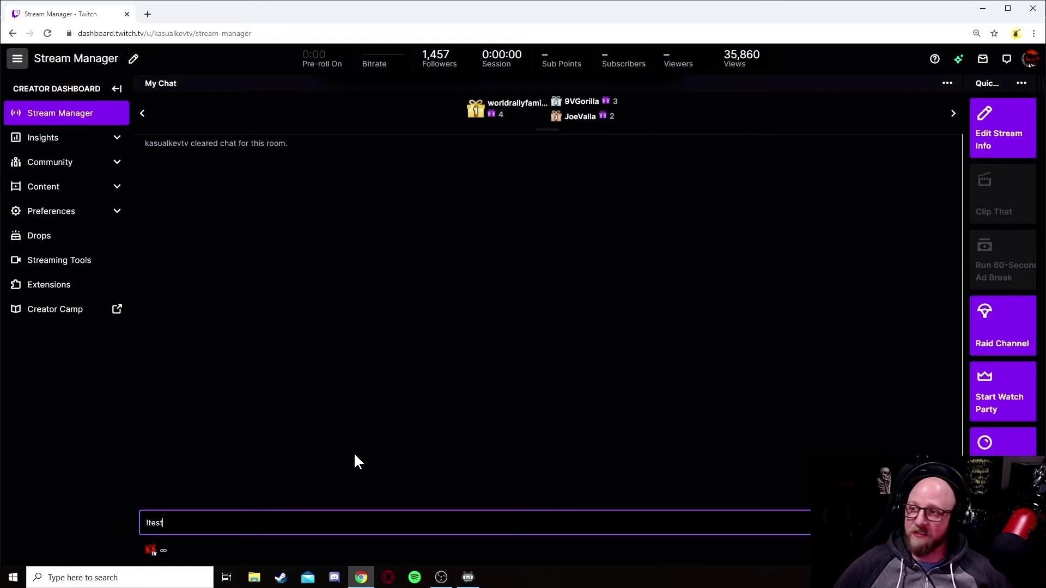
key(Return)
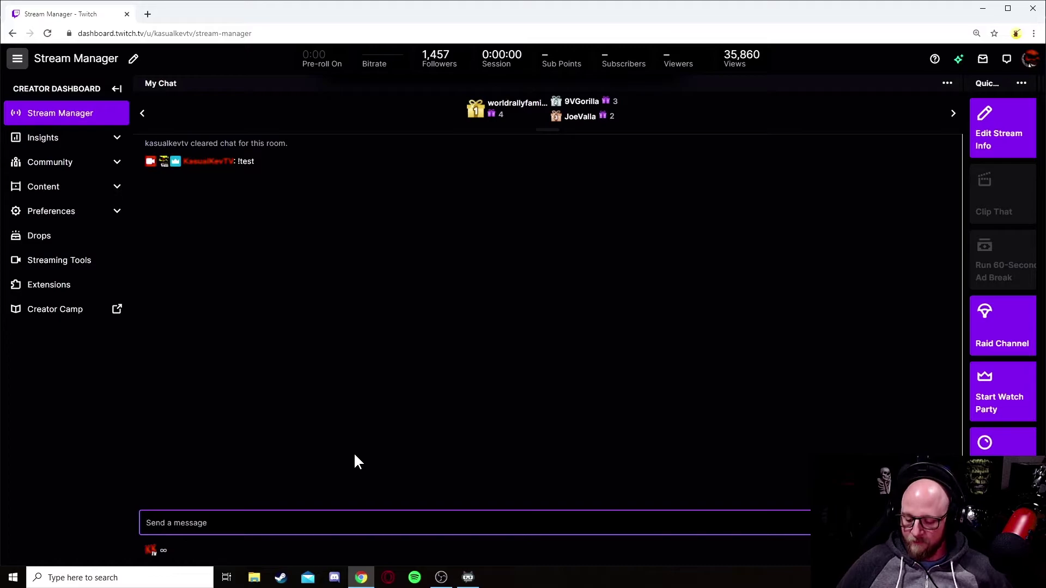
text(!test)
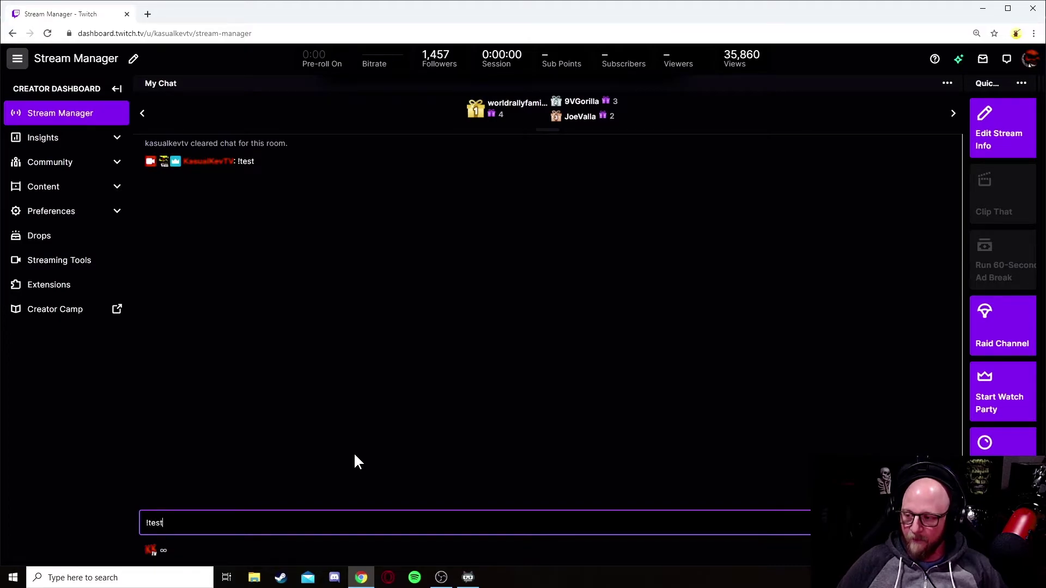
key(Return)
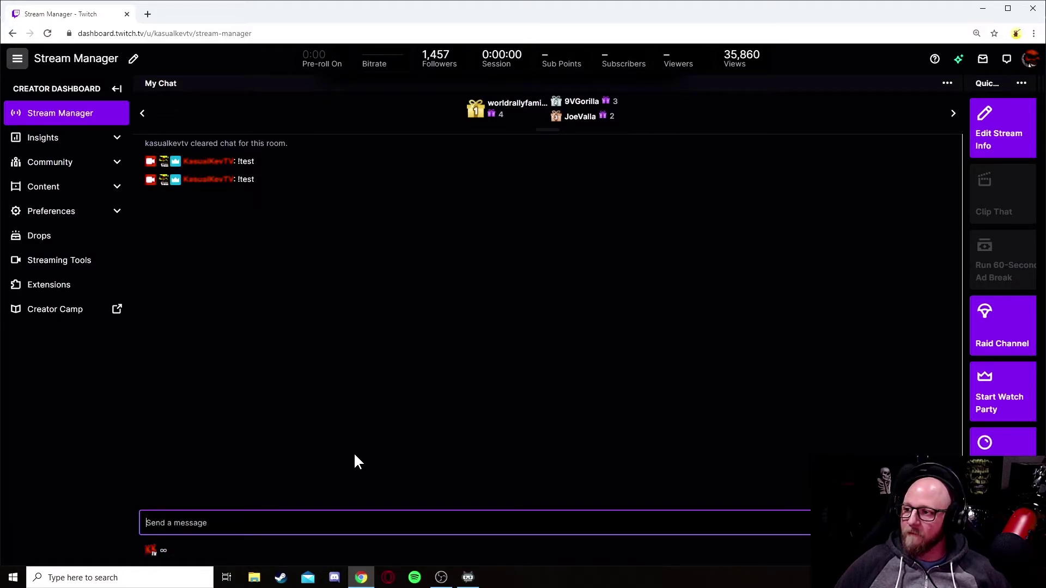
text(!test)
key(Return)
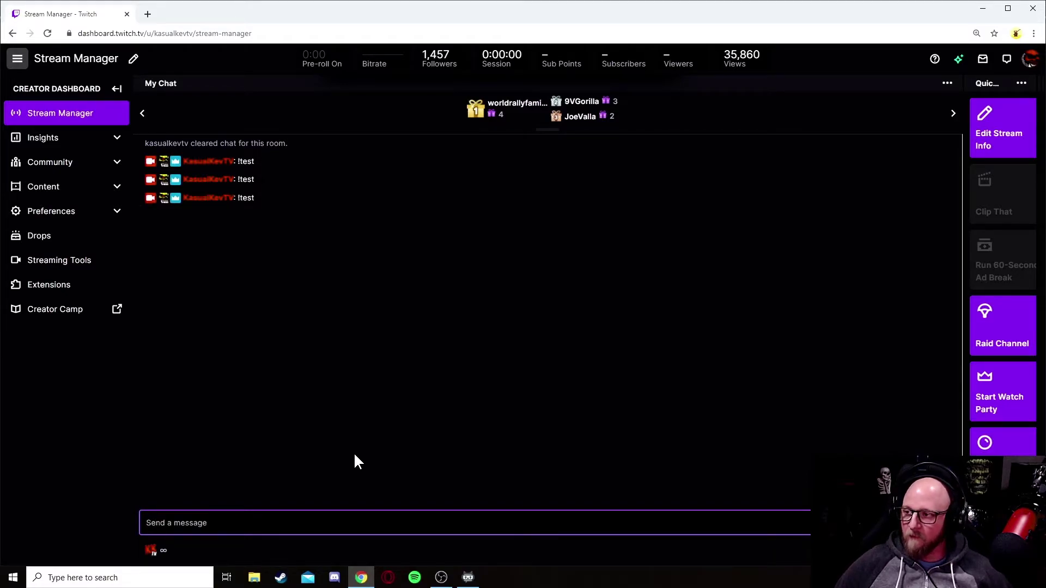
text(!test)
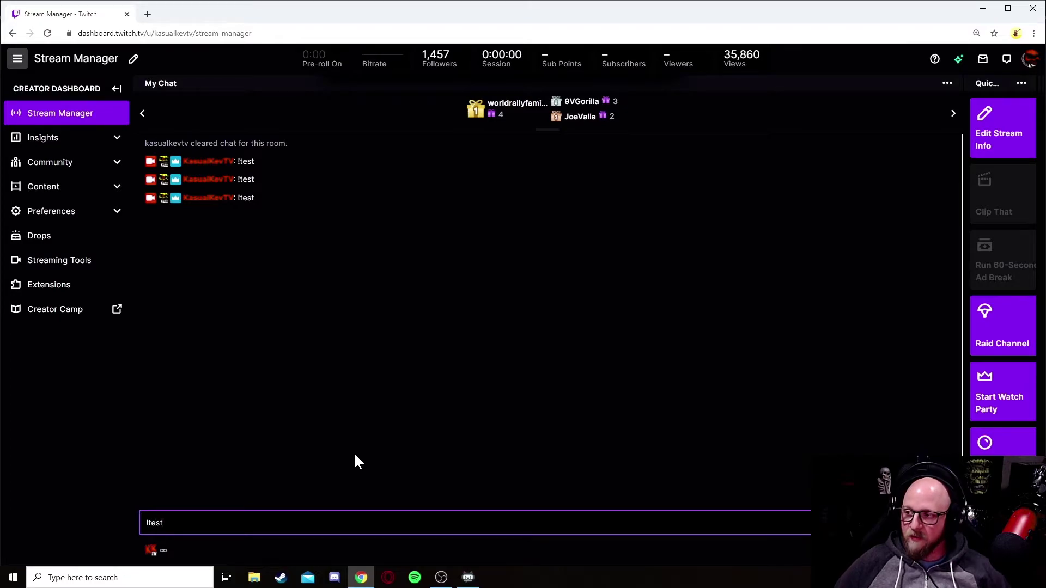
key(Return)
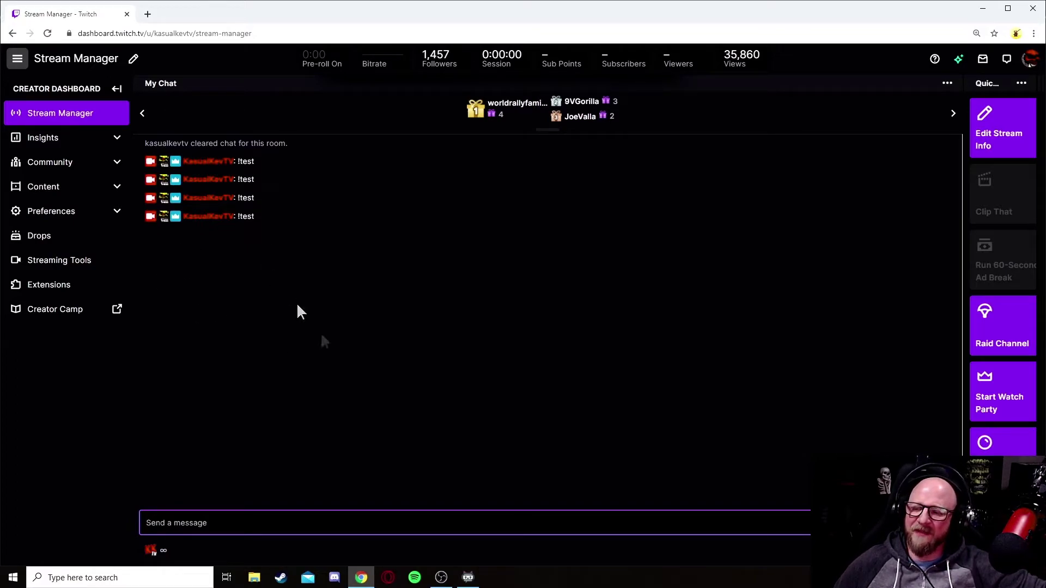
- Edit the !test sound entry to add the chat response Hello and save it
click(468, 577)
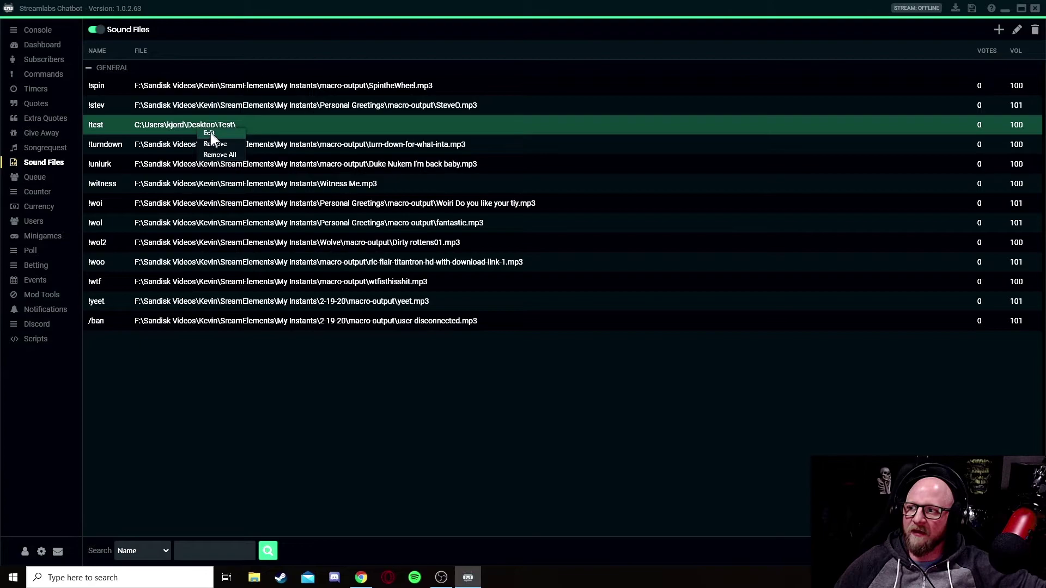
double_click(210, 131)
click(115, 312)
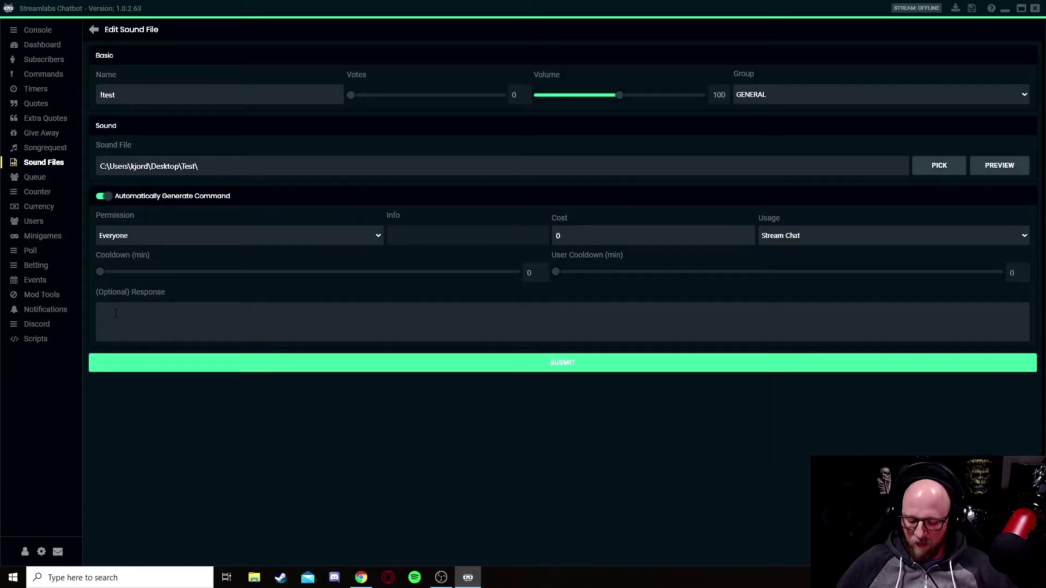
text(Hello)
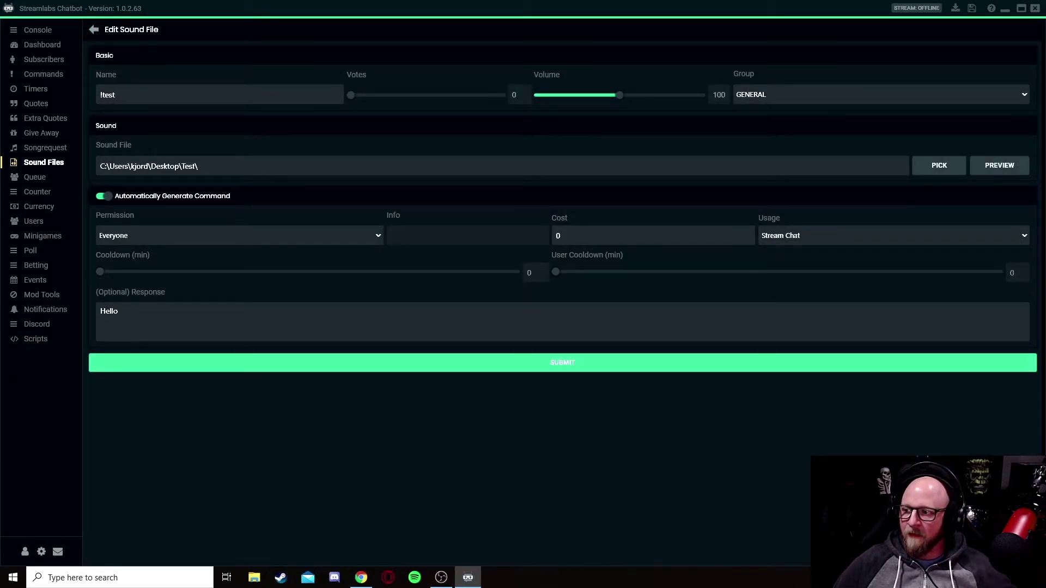
click(550, 365)
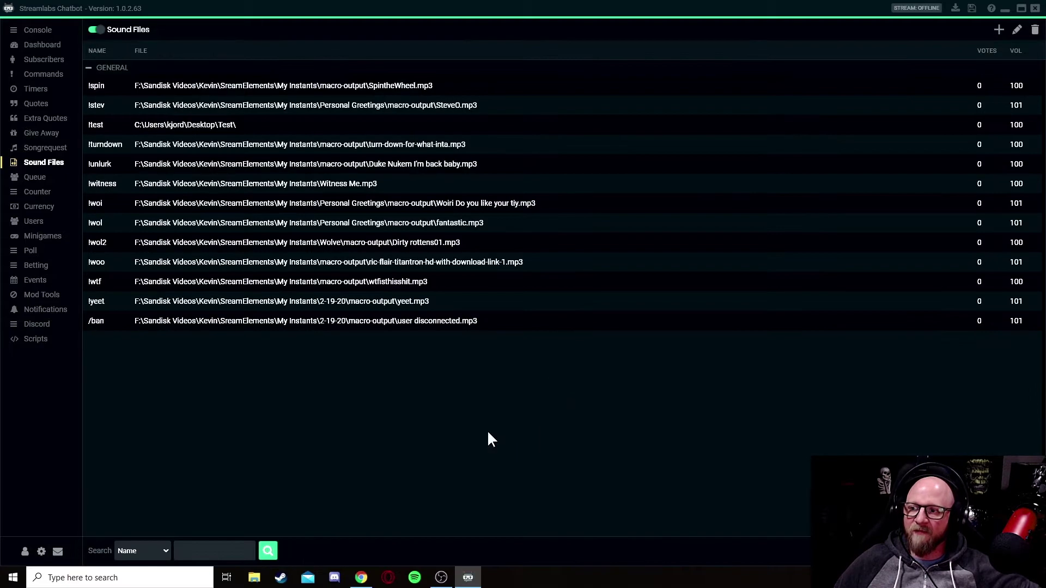
- Send !test in Twitch chat again to get the bot's Hello reply
click(362, 578)
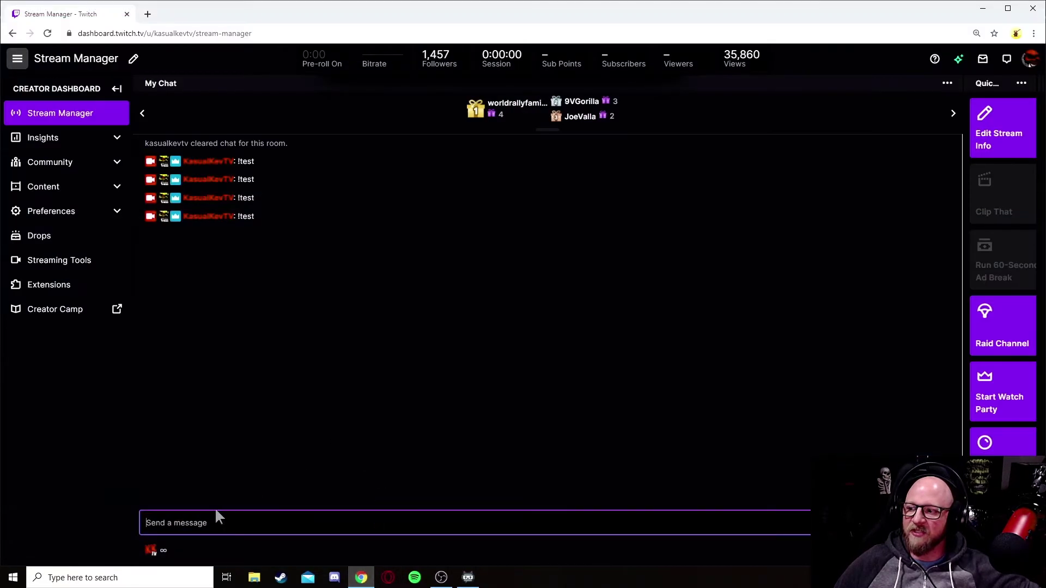
text(!test)
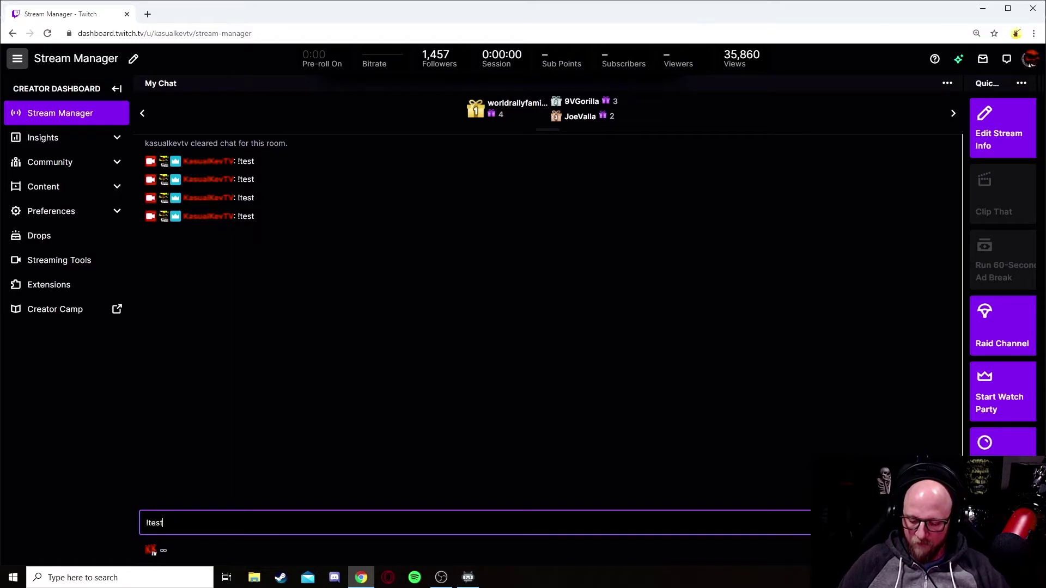
key(Return)
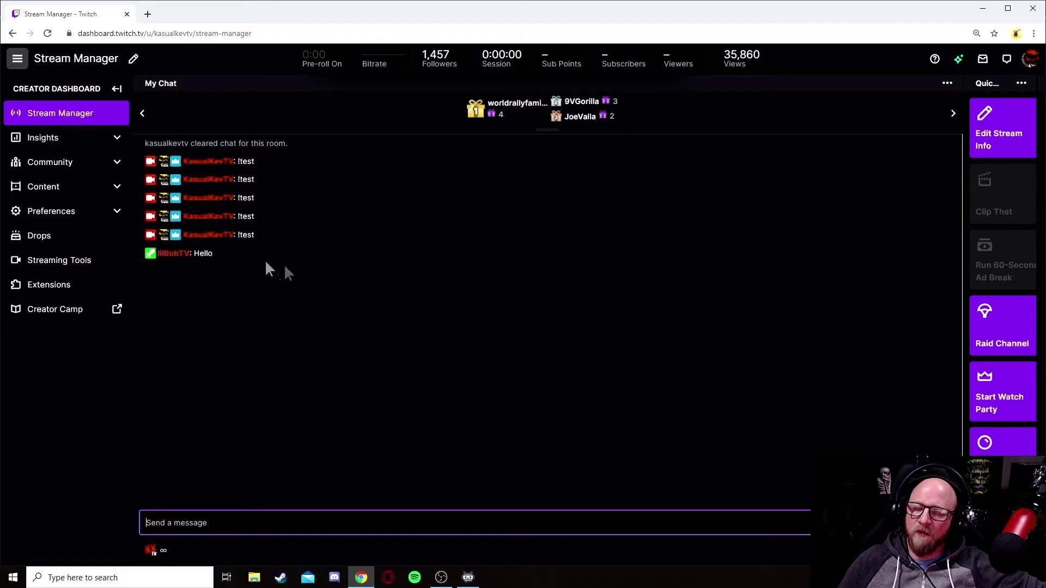
click(100, 579)
- Open a new Notepad document and write the lines Hello, Hi and Welcome to my channel
text(note)
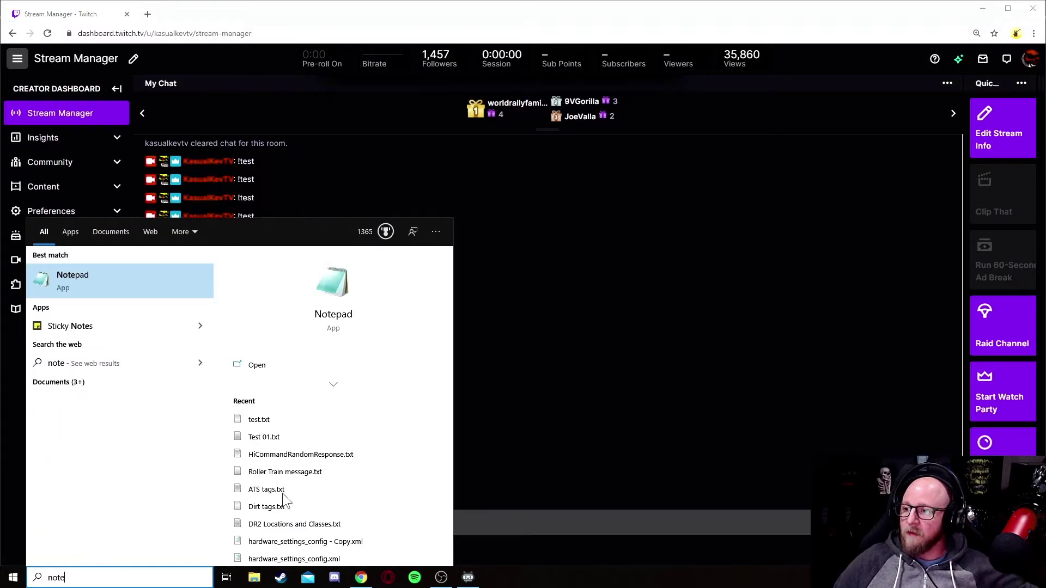
click(345, 327)
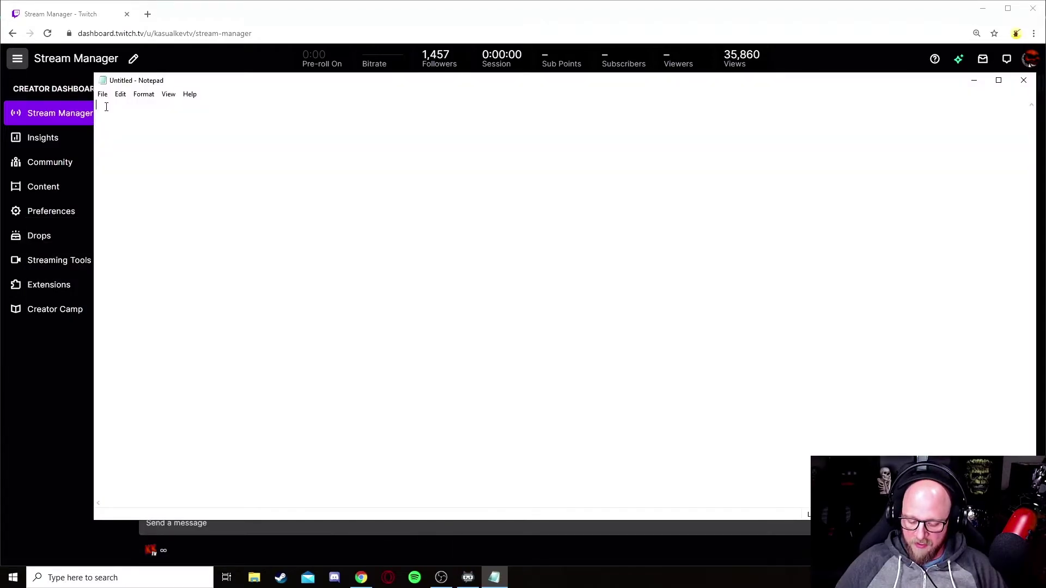
text(Hello)
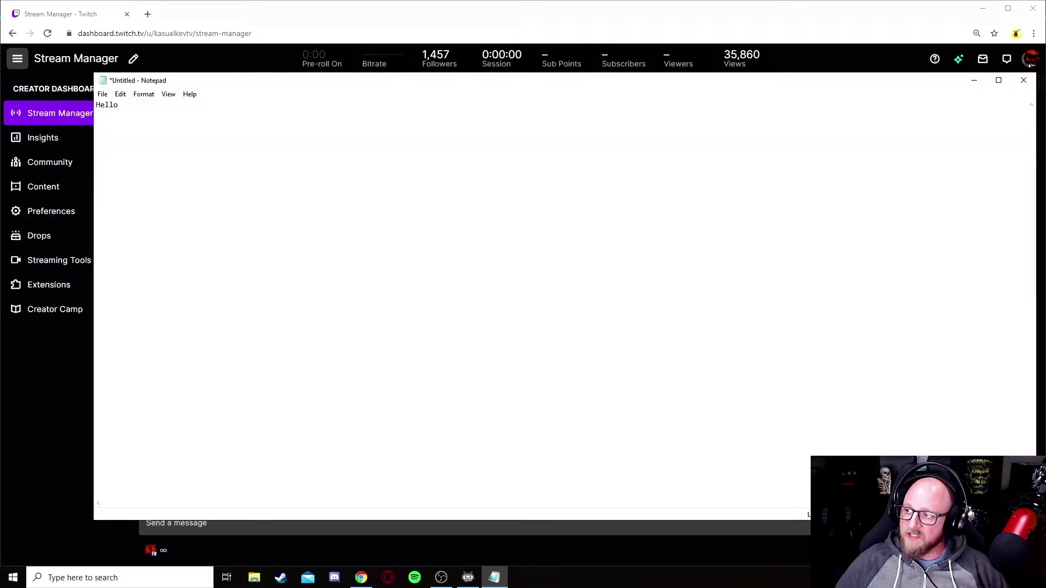
key(Return)
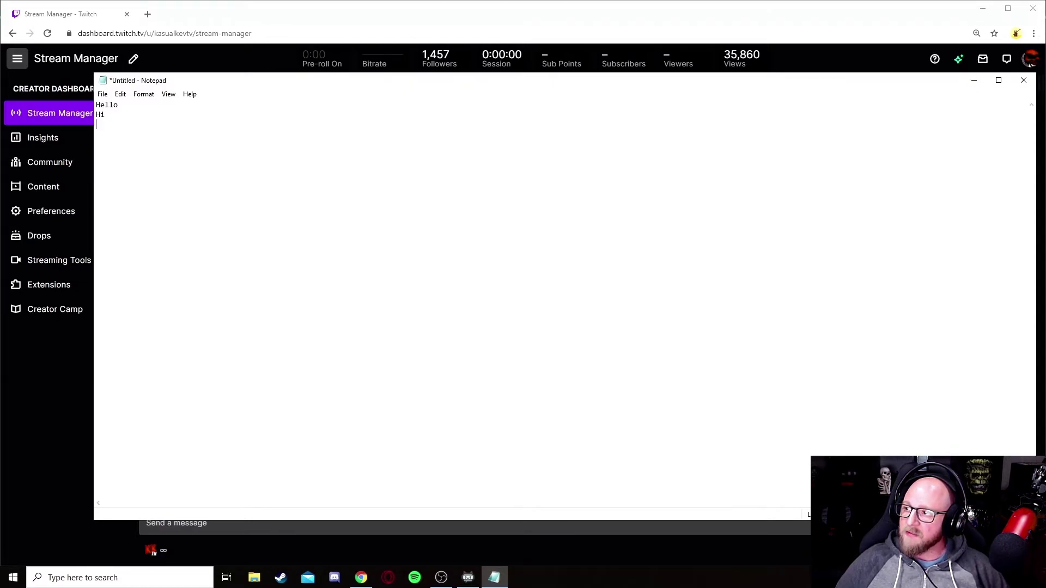
text(We)
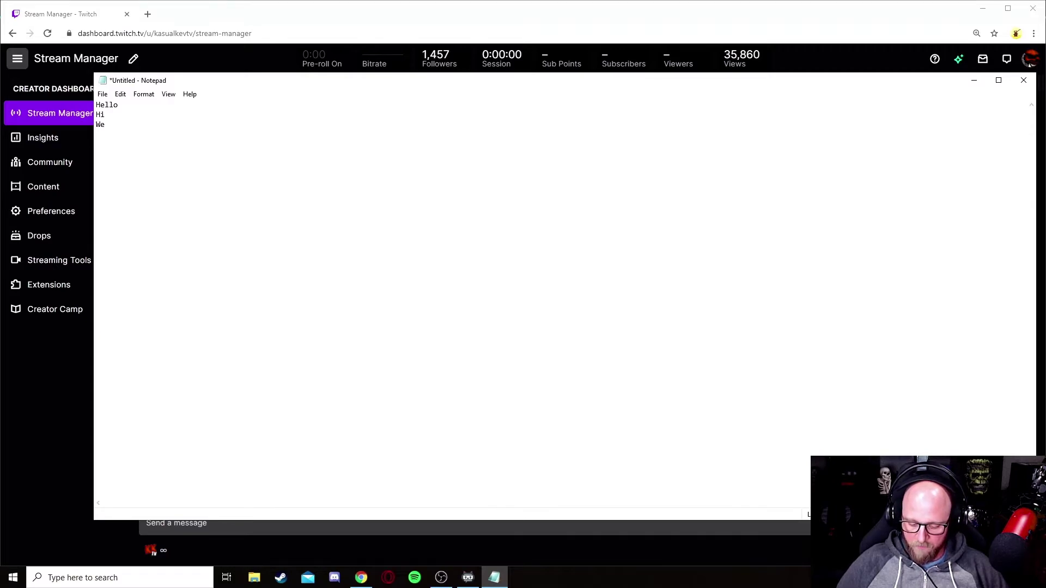
text(lcome to)
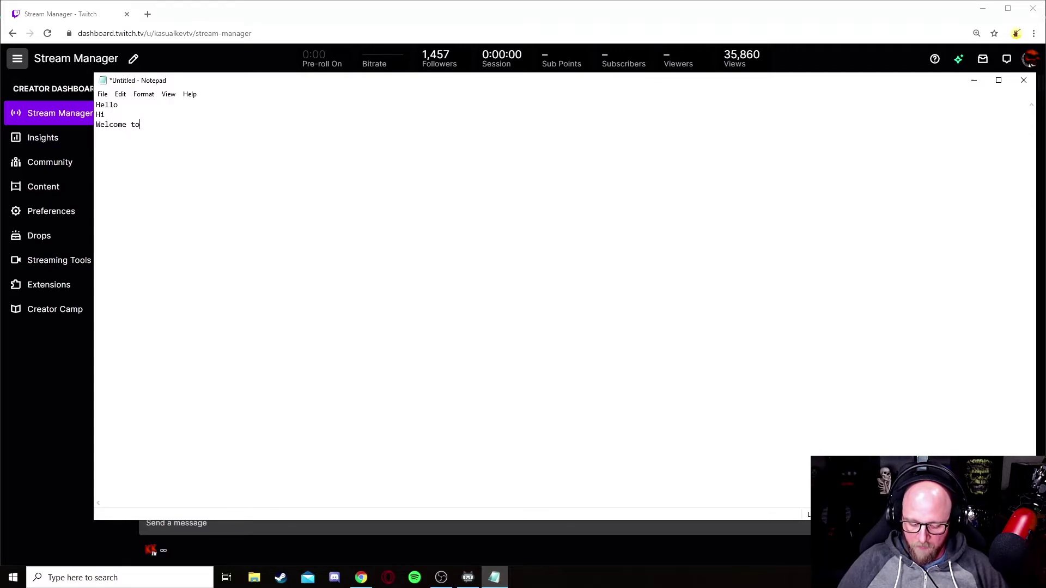
text( my chan)
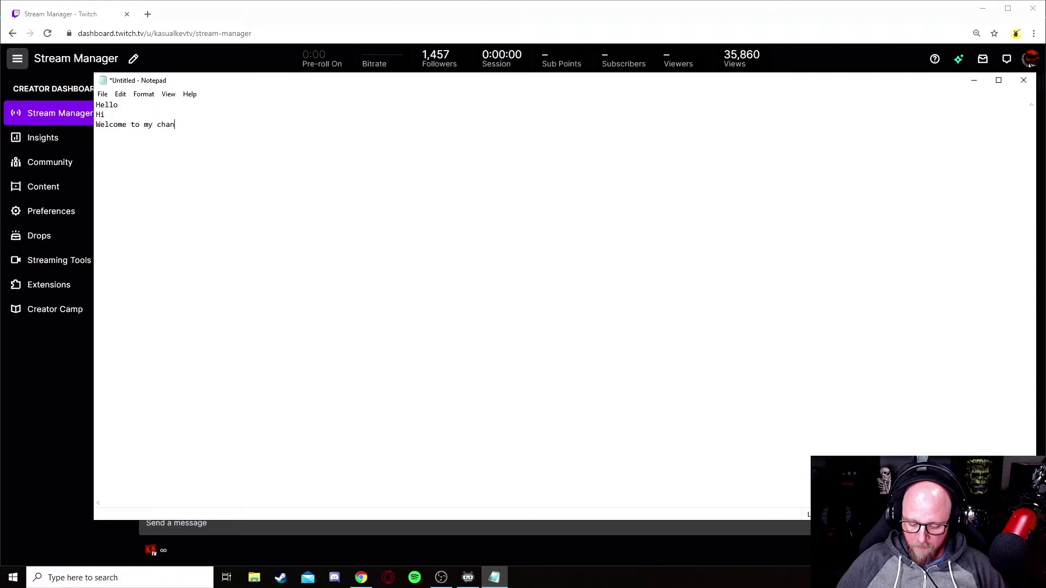
text(nel)
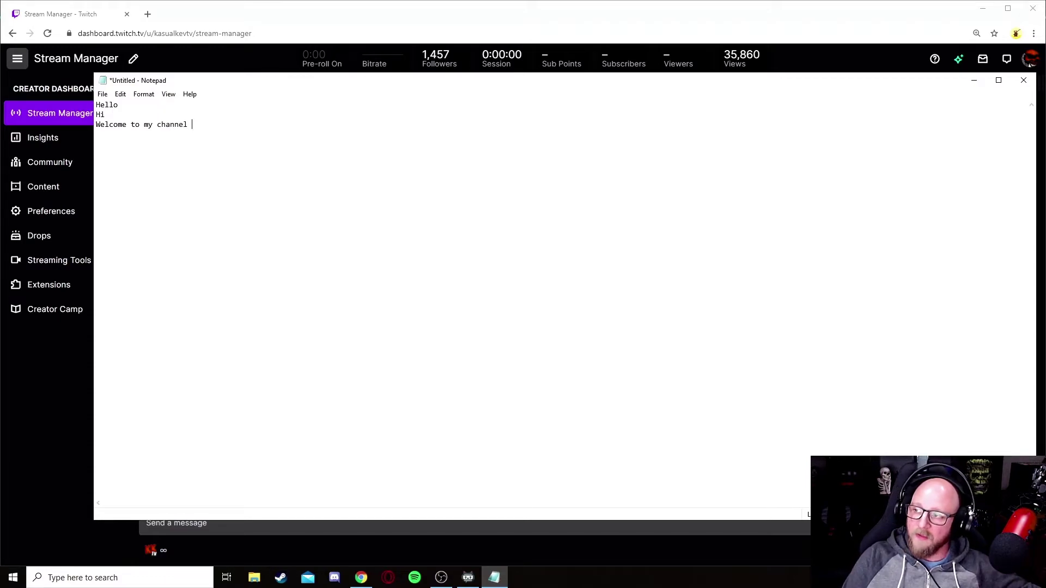
key(Return)
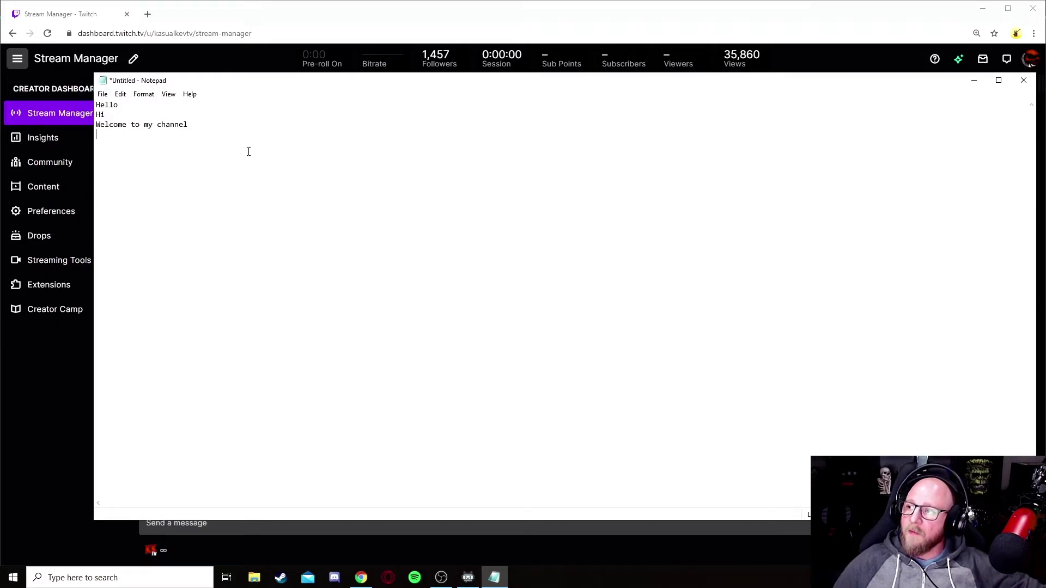
- Save the document to the Desktop as text test.txt
click(102, 94)
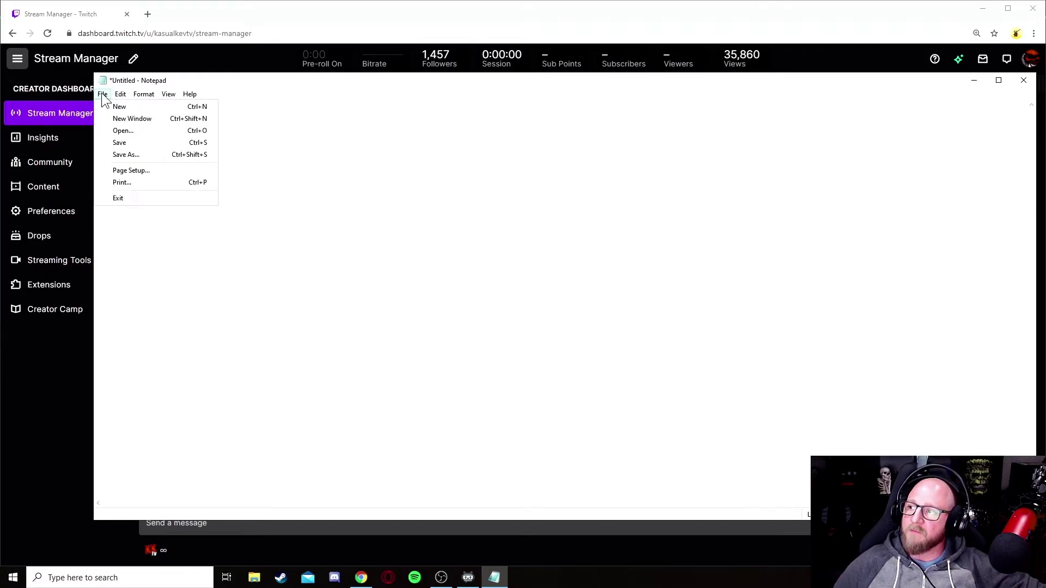
click(120, 142)
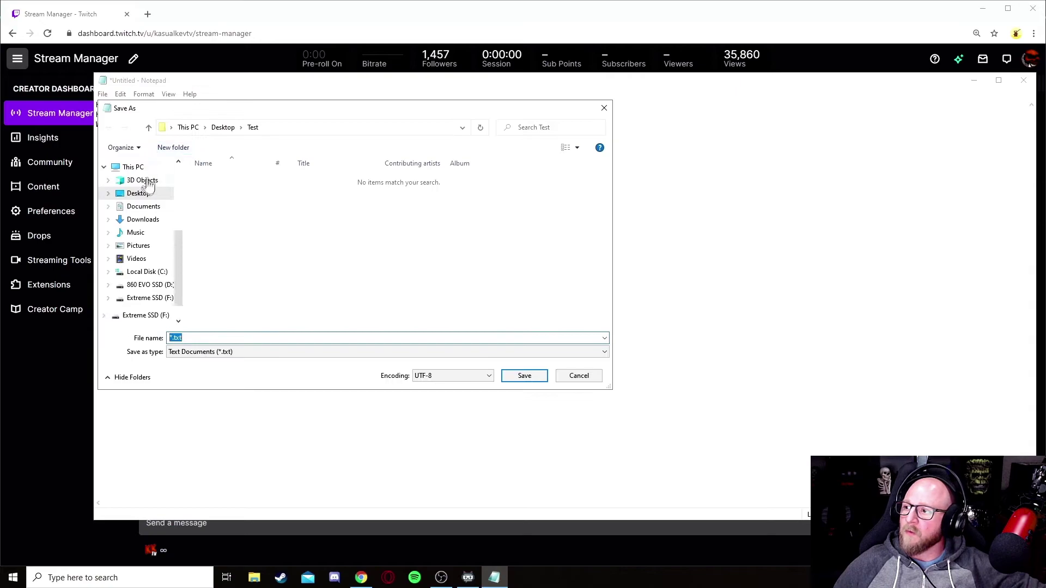
click(139, 194)
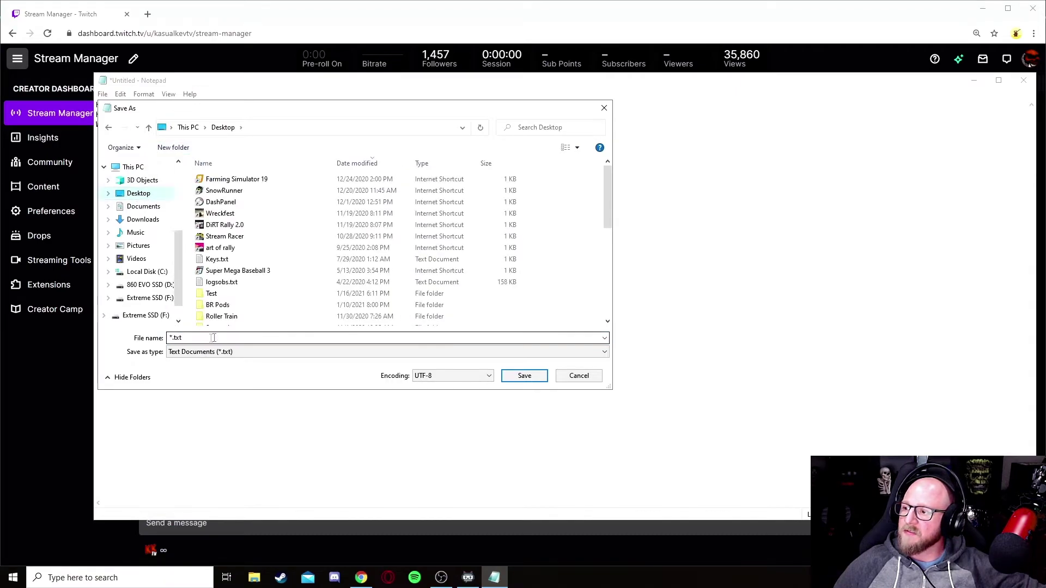
double_click(186, 337)
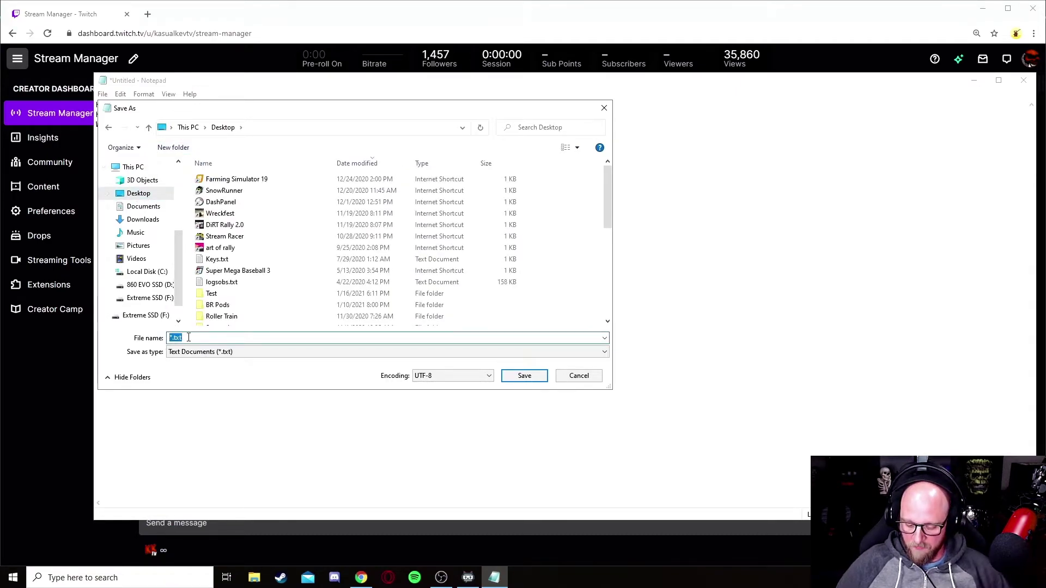
text(text t)
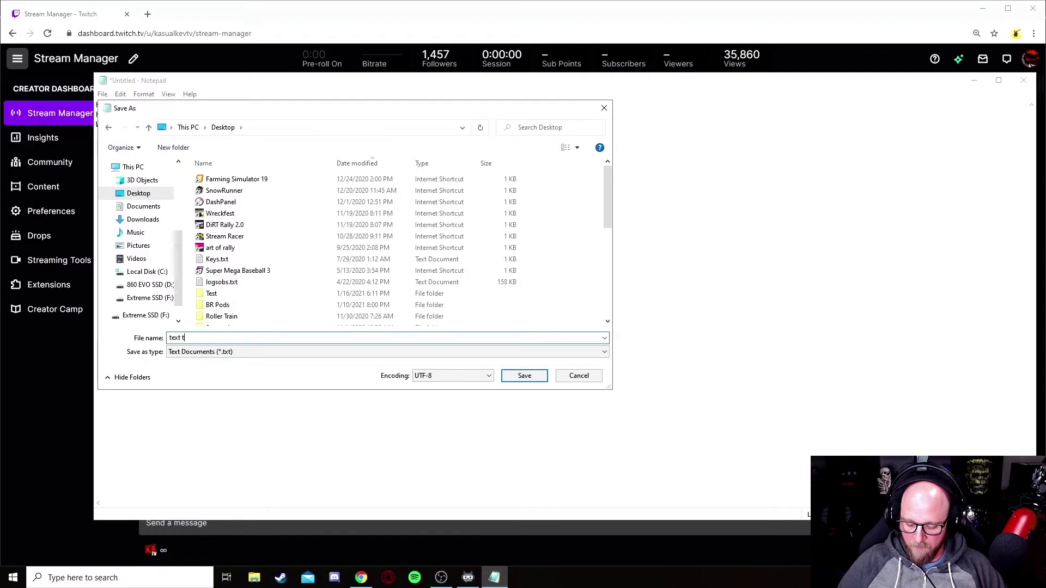
text(est)
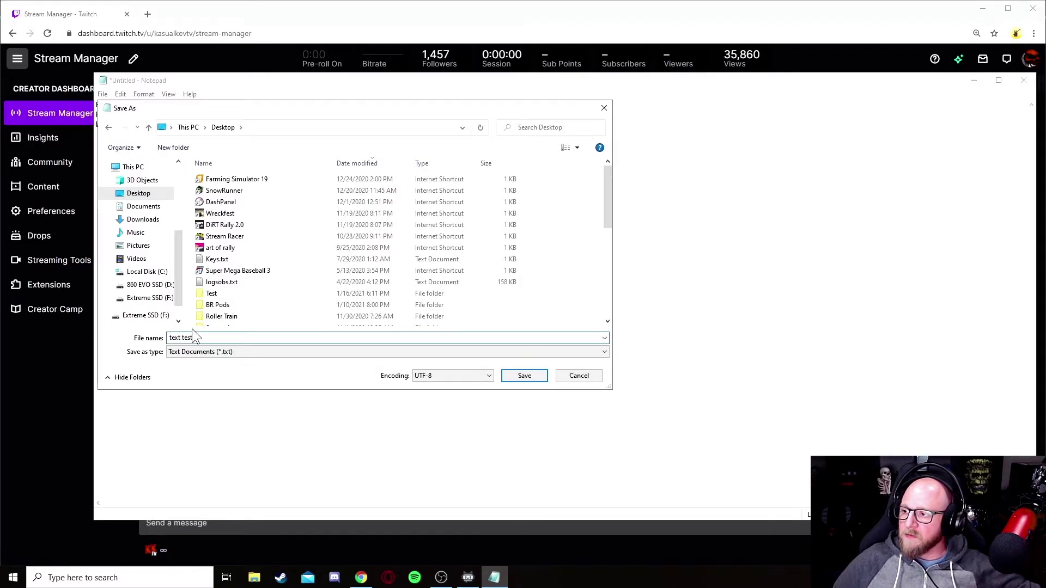
click(542, 381)
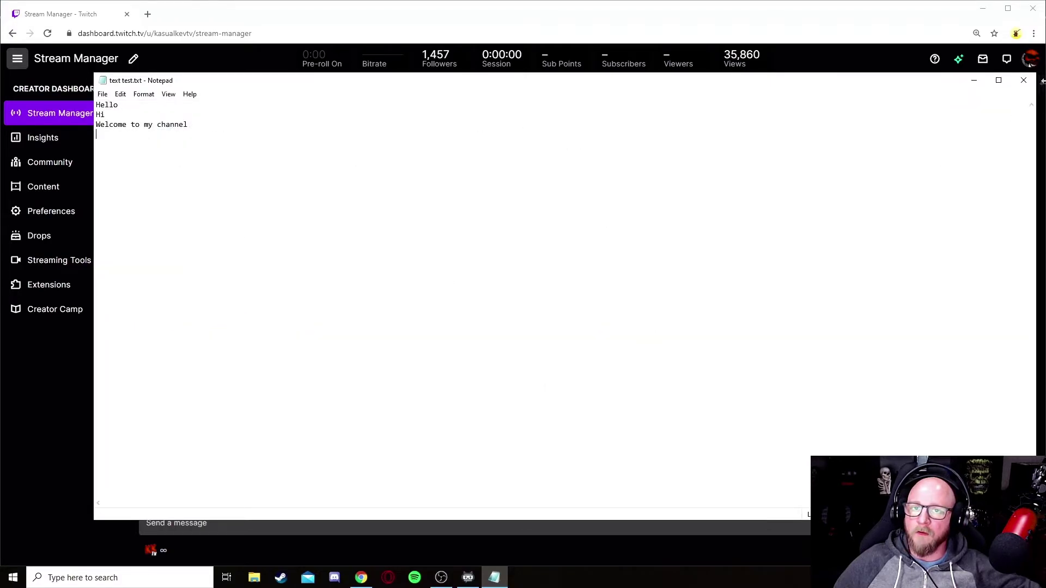
- Close Notepad, clear the windows away, and place text test.txt beside the Test folder
click(1024, 80)
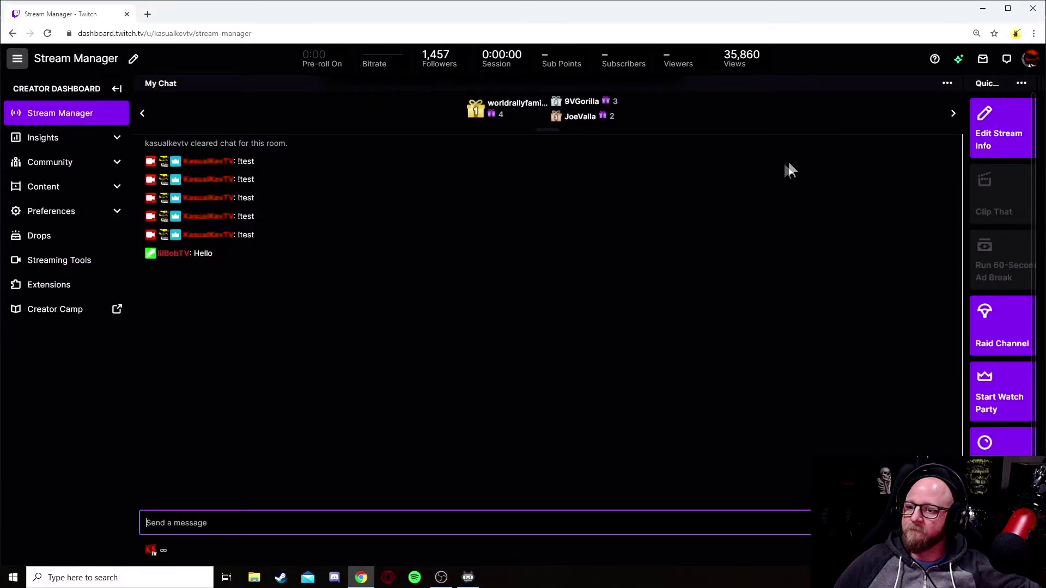
click(983, 7)
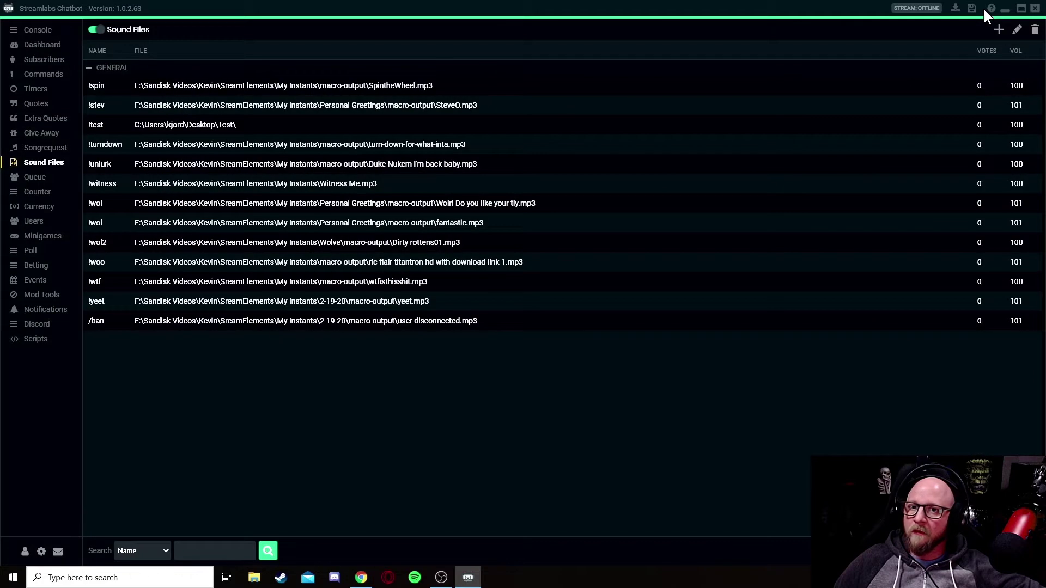
click(1005, 8)
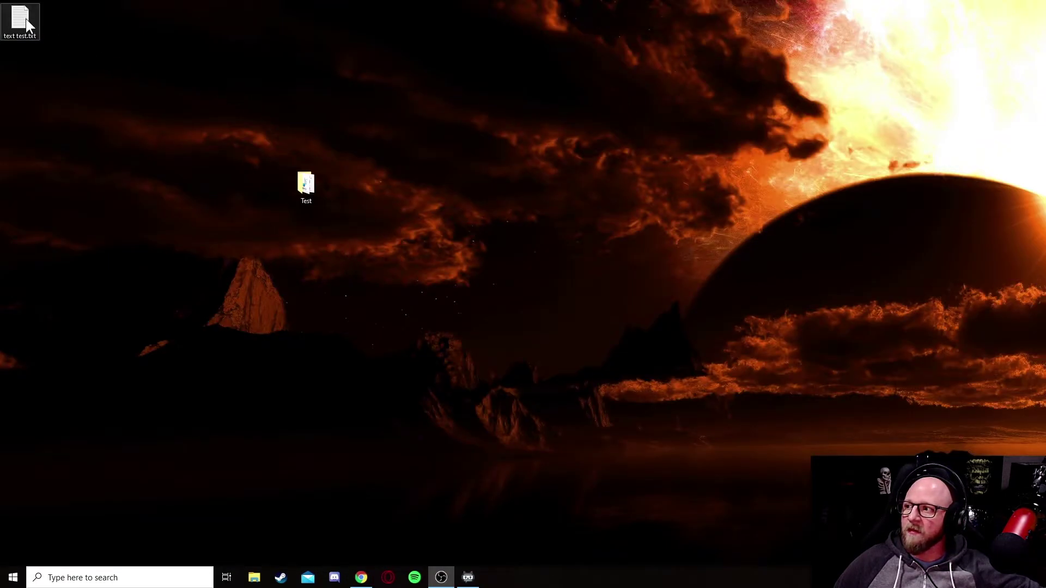
drag(25, 18, 360, 188)
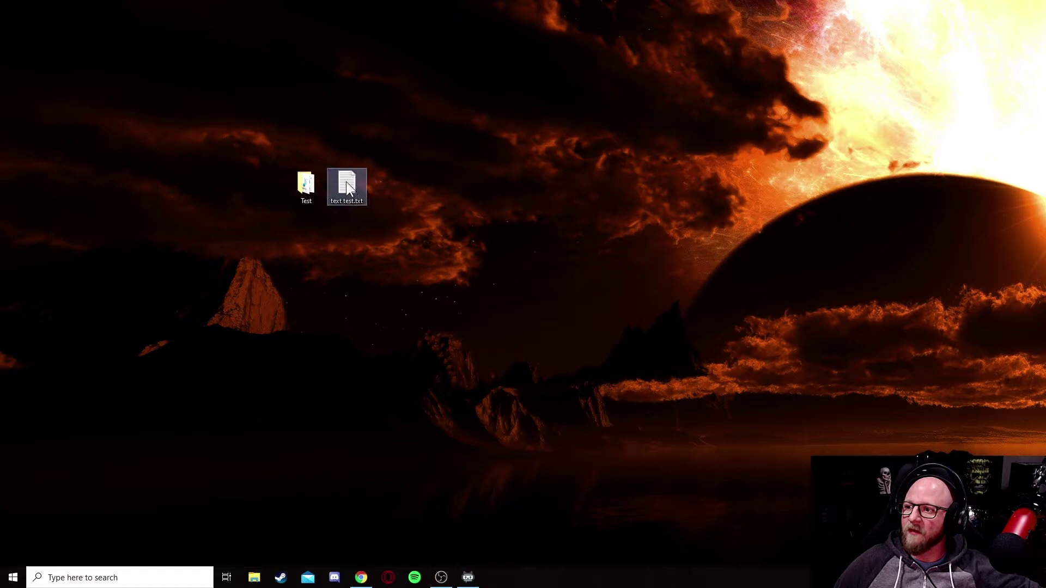
- Check the lines in text test.txt, then bring back the Chatbot's Sound Files list
double_click(346, 181)
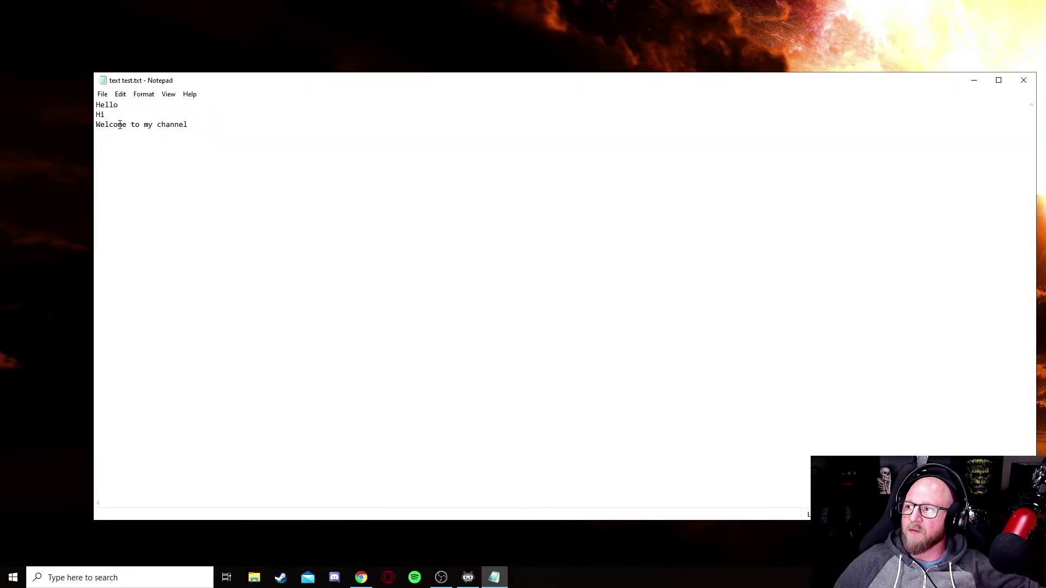
click(1023, 82)
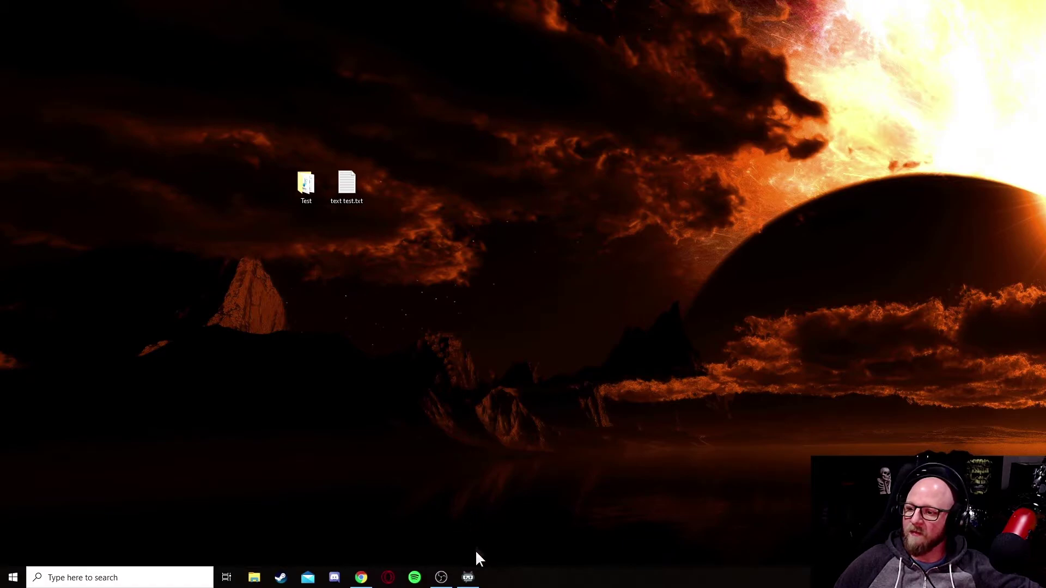
click(470, 580)
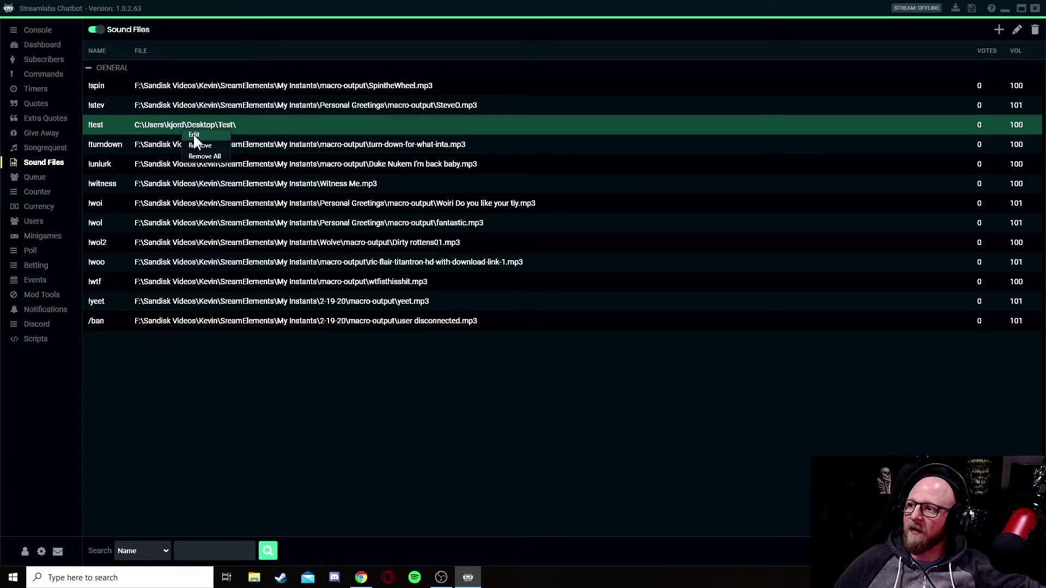
- Clear the !test command's Hello response and start typing $readrandline( in its place
double_click(194, 135)
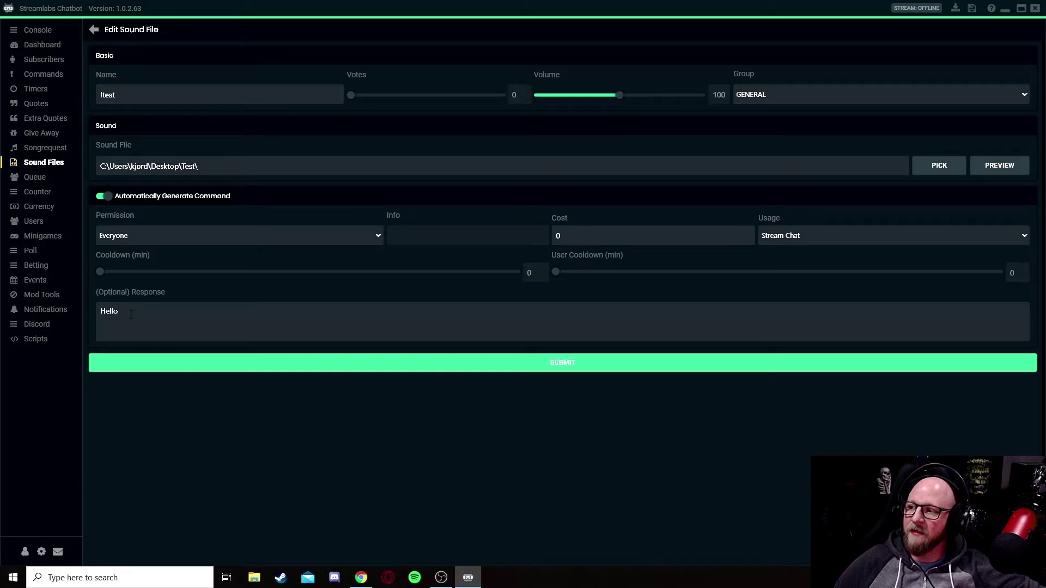
key(ctrl+a)
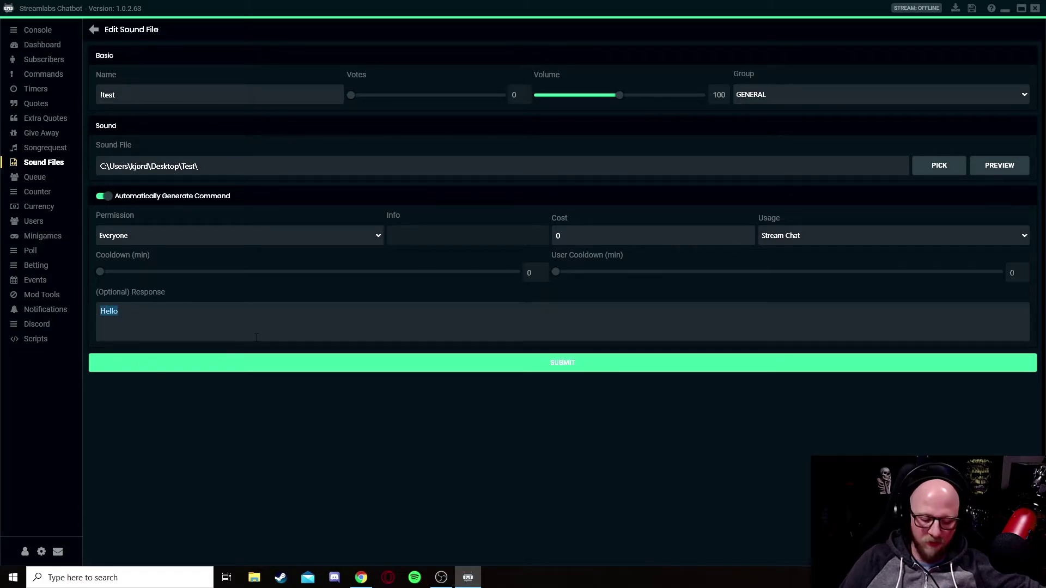
key(BackSpace)
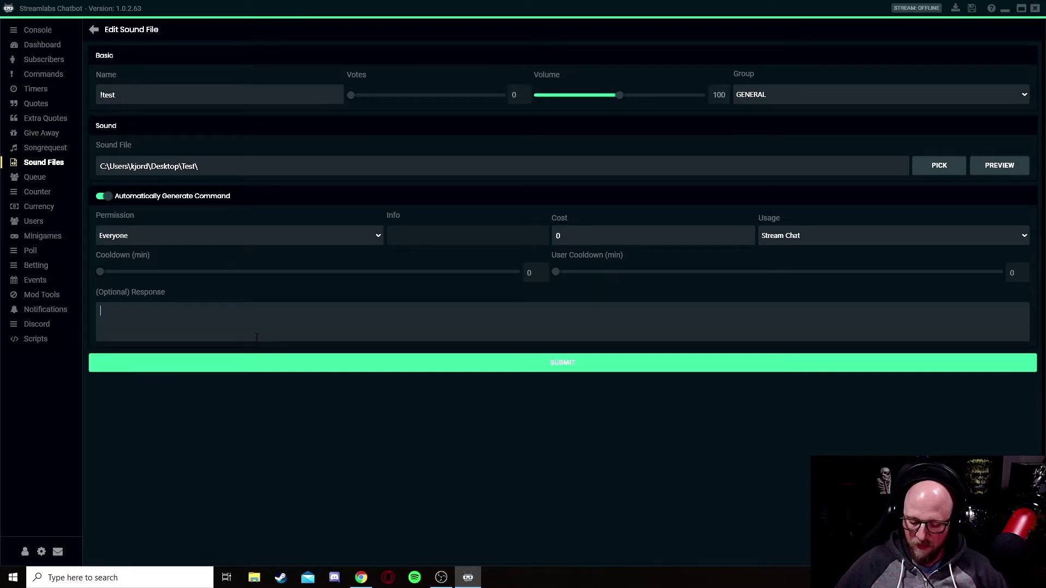
text($)
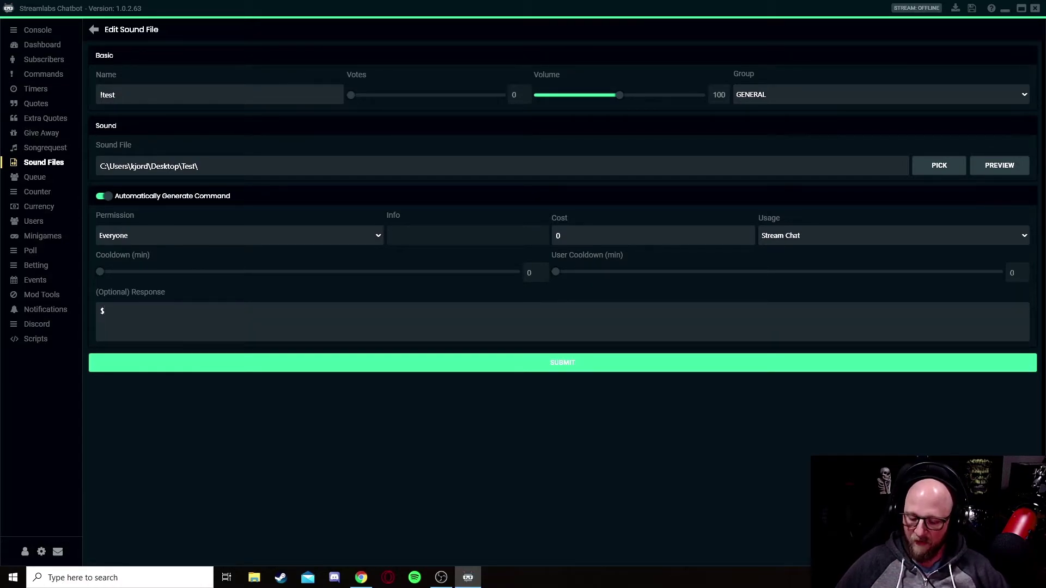
text(read)
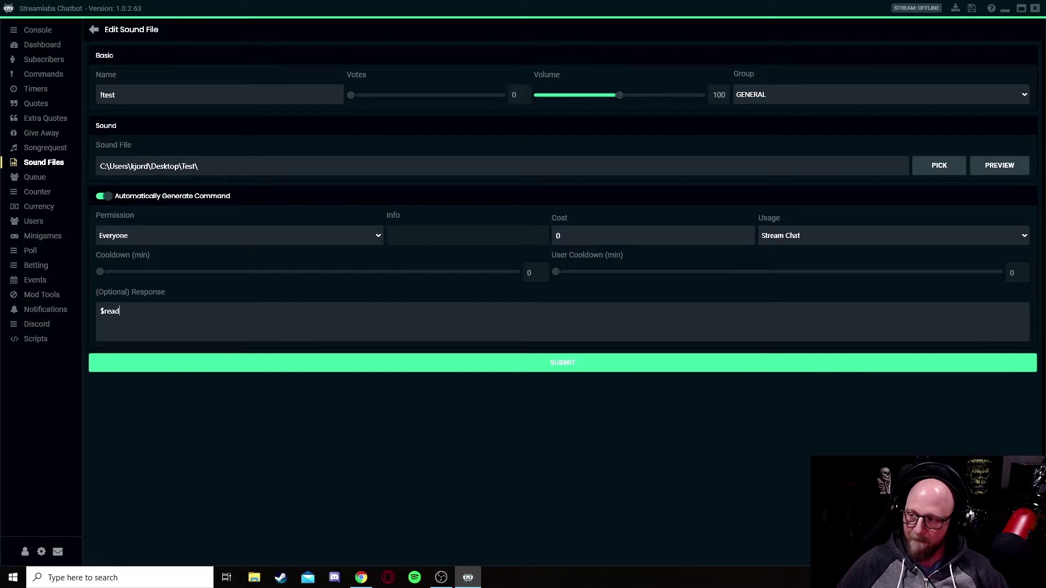
text(rand)
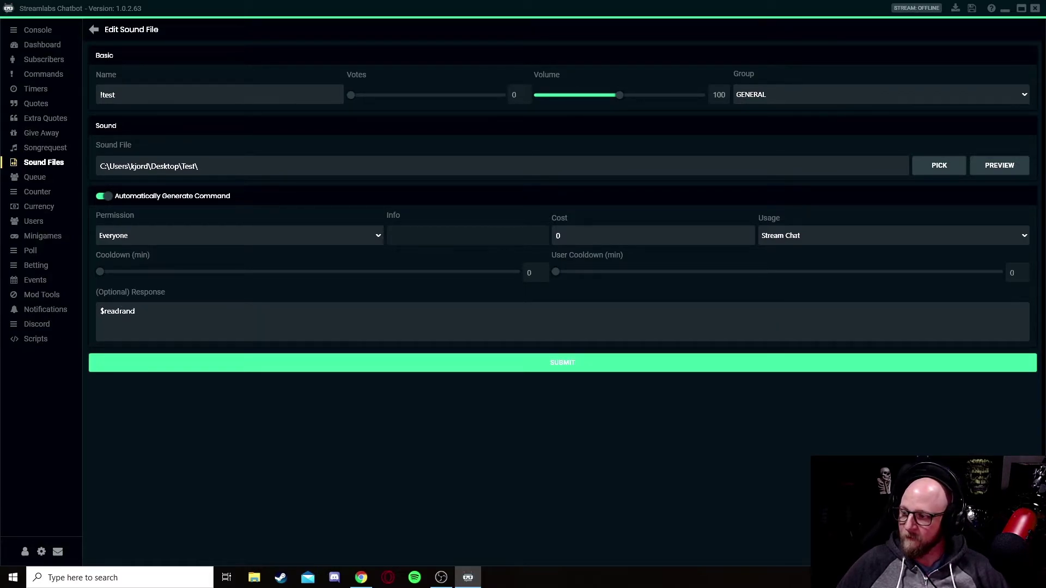
text(fine()
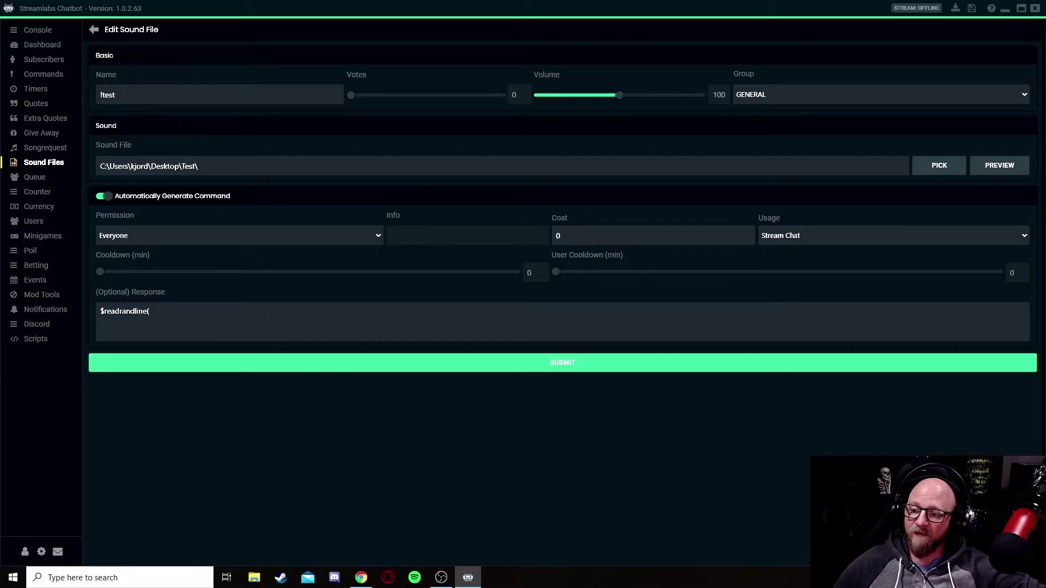
- Copy the Desktop location path shown in text test.txt's Properties dialog
click(1004, 10)
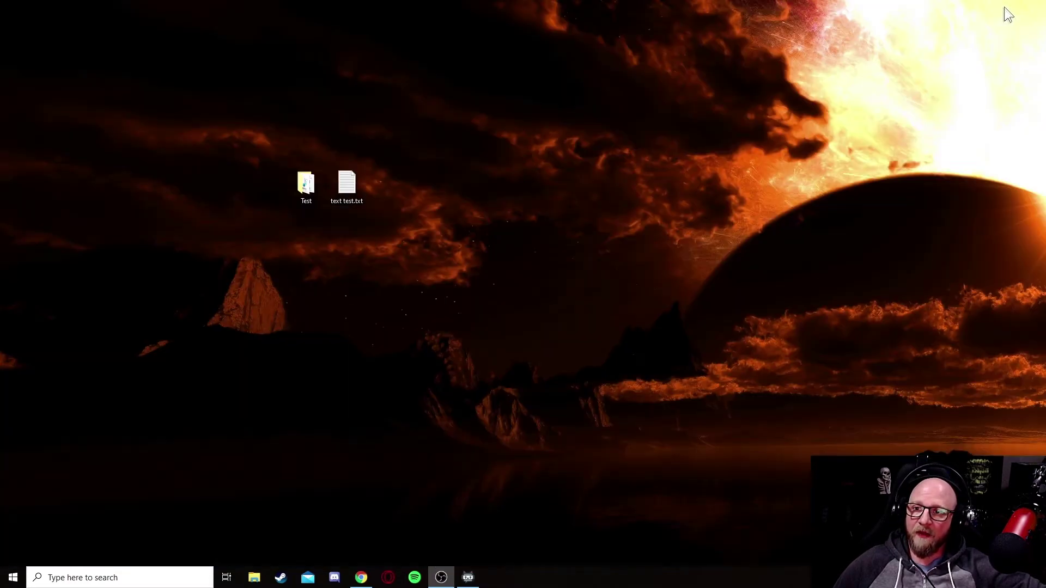
right_click(351, 188)
click(384, 411)
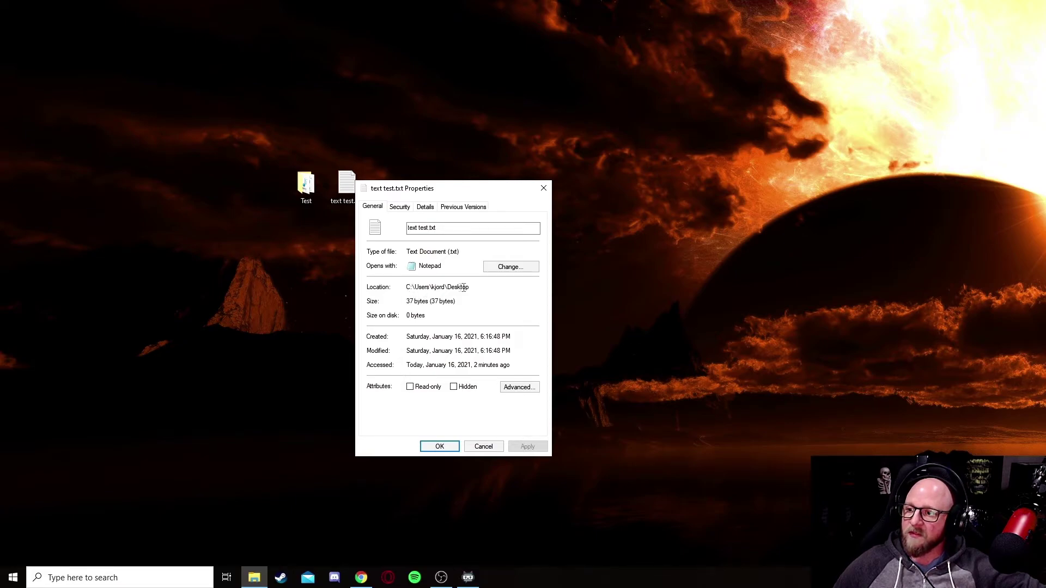
drag(471, 288, 407, 287)
right_click(419, 286)
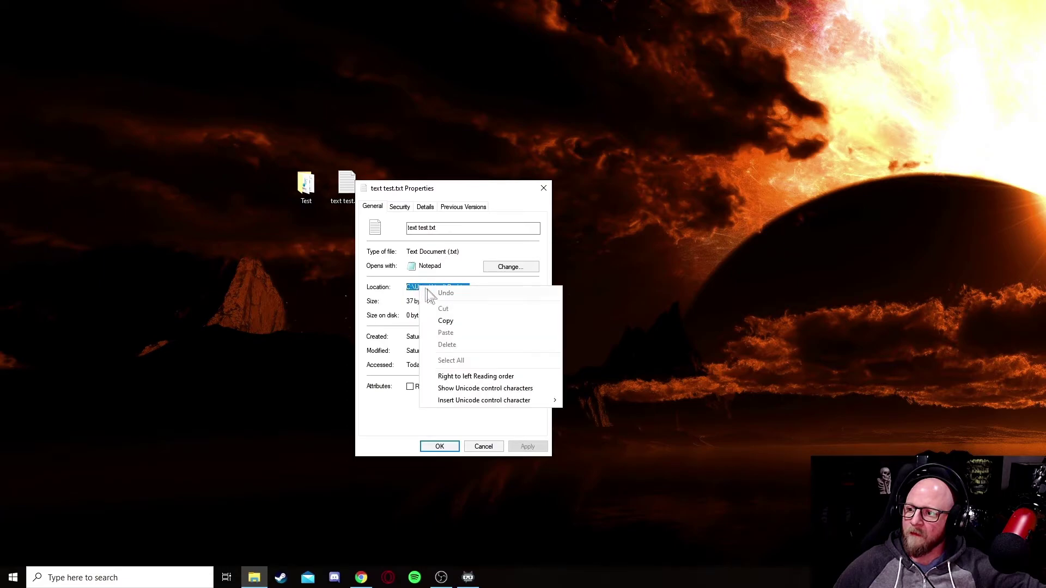
click(449, 321)
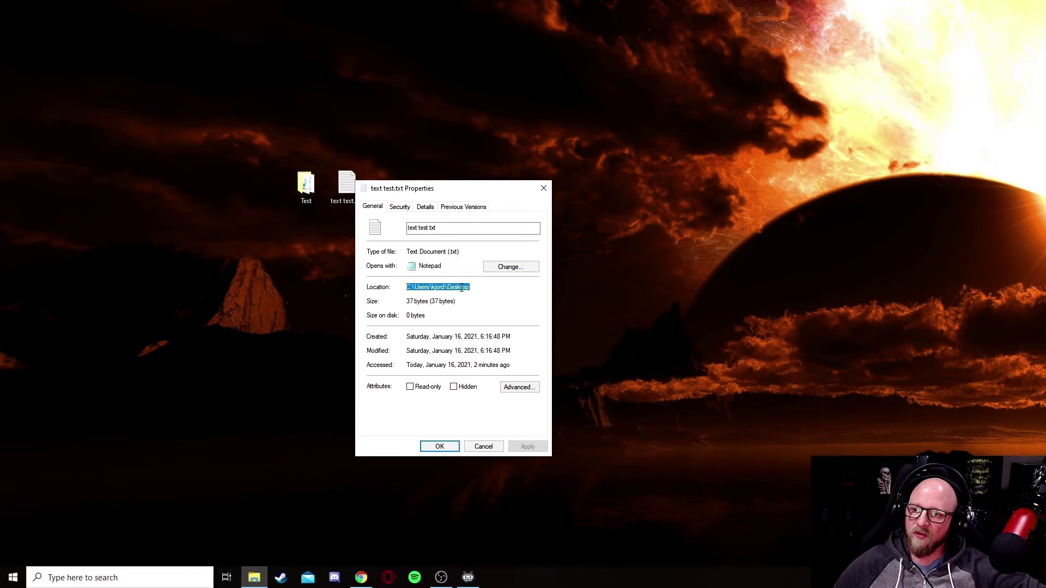
- Paste the copied Desktop folder path into the !test response after $readrandline(
click(468, 577)
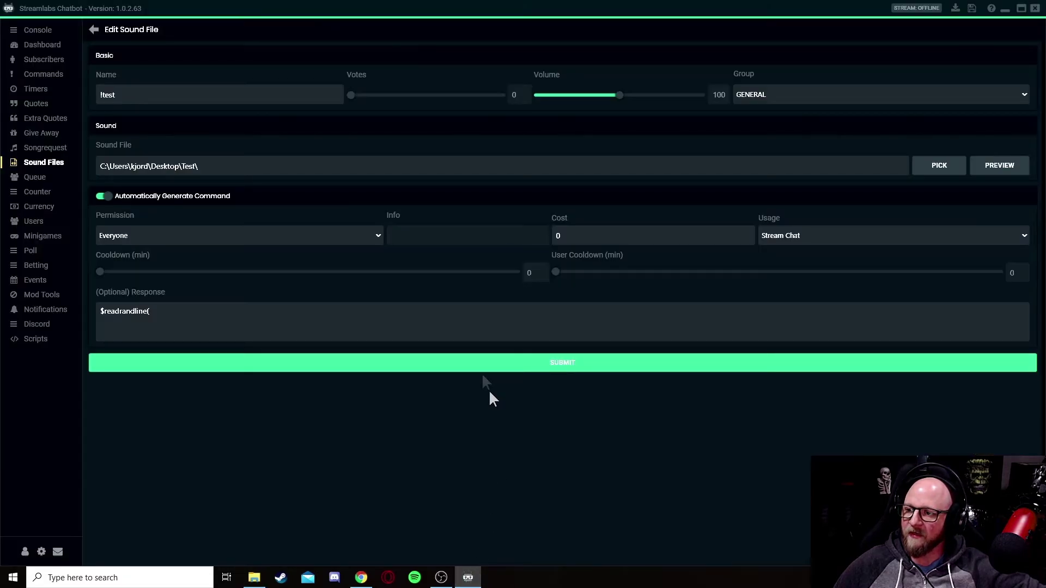
right_click(160, 312)
click(179, 347)
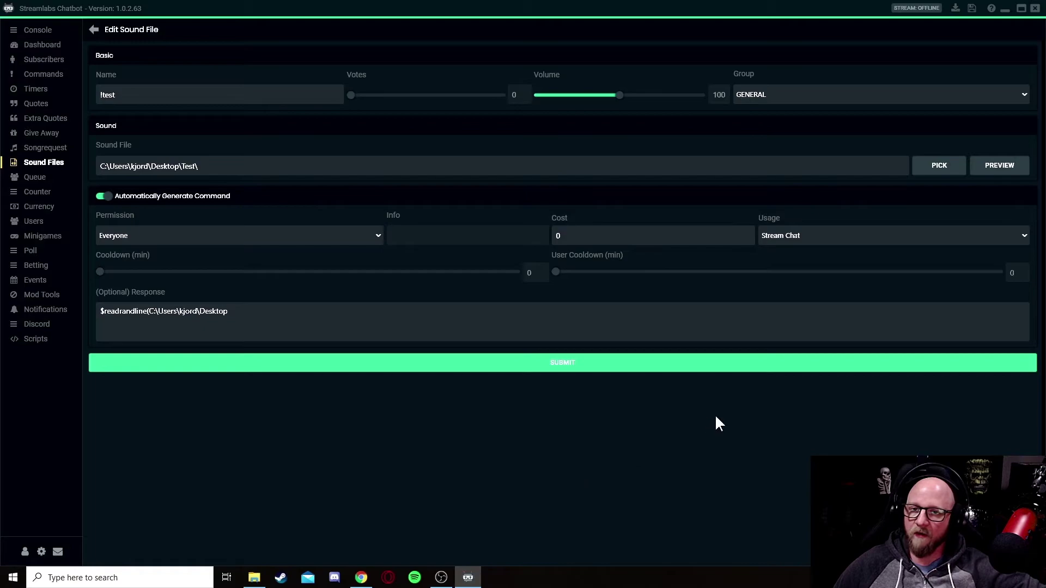
- Copy the file name text test.txt from the Properties dialog
click(1005, 9)
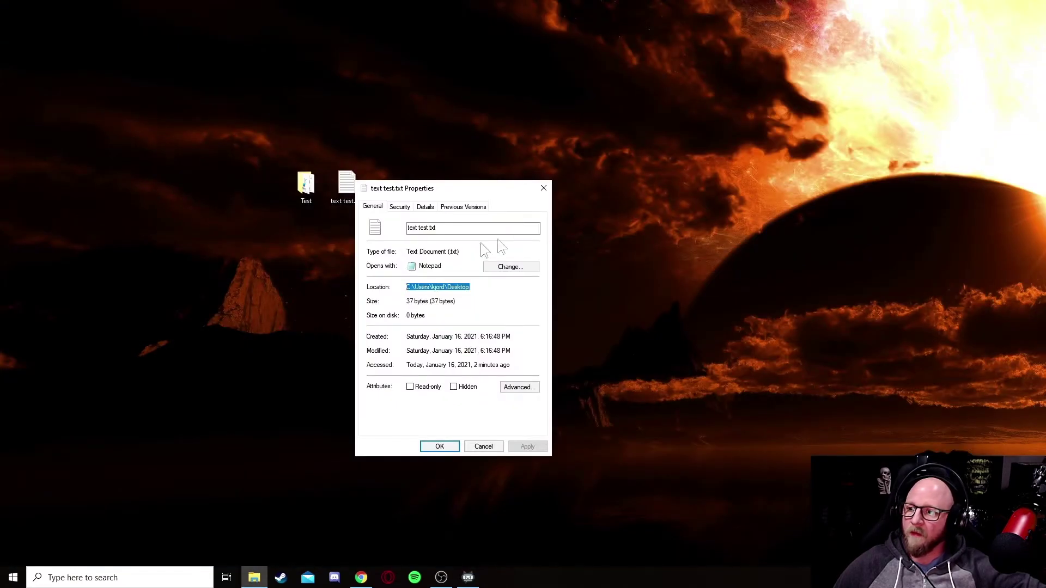
drag(446, 228, 407, 231)
right_click(413, 228)
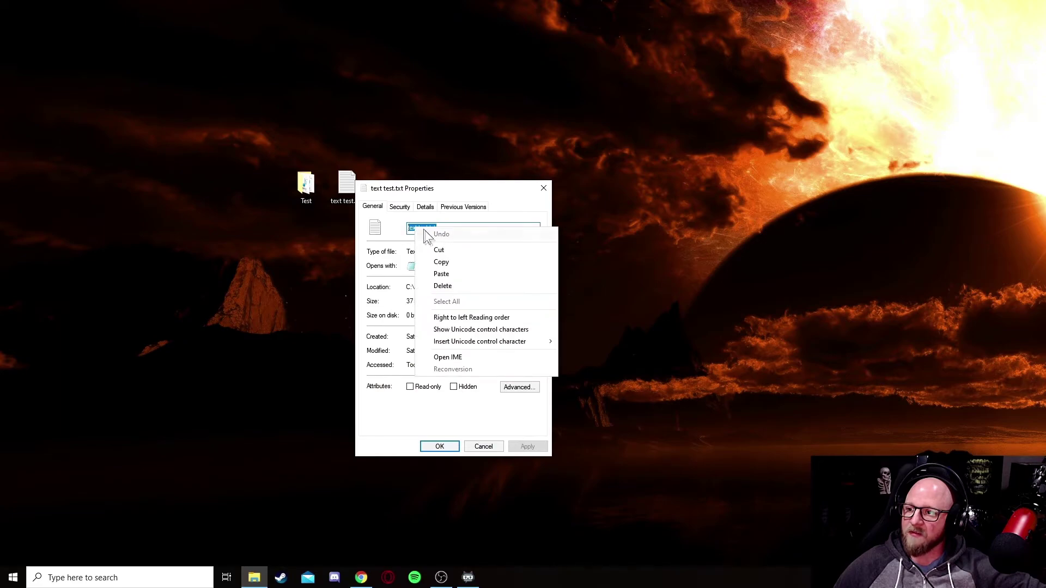
click(441, 262)
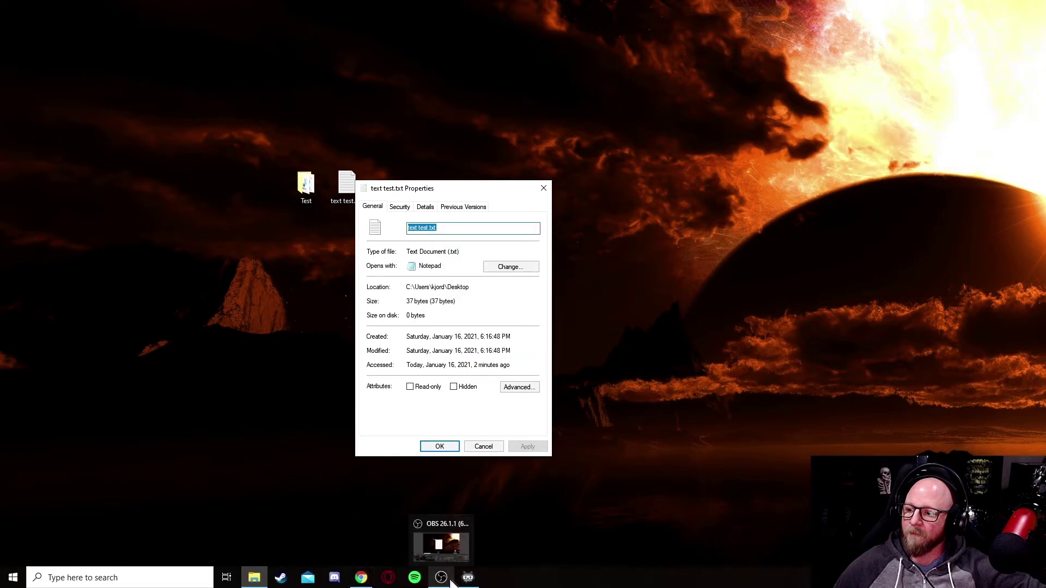
- Finish the !test response path with text test.txt) and save the sound entry
click(468, 578)
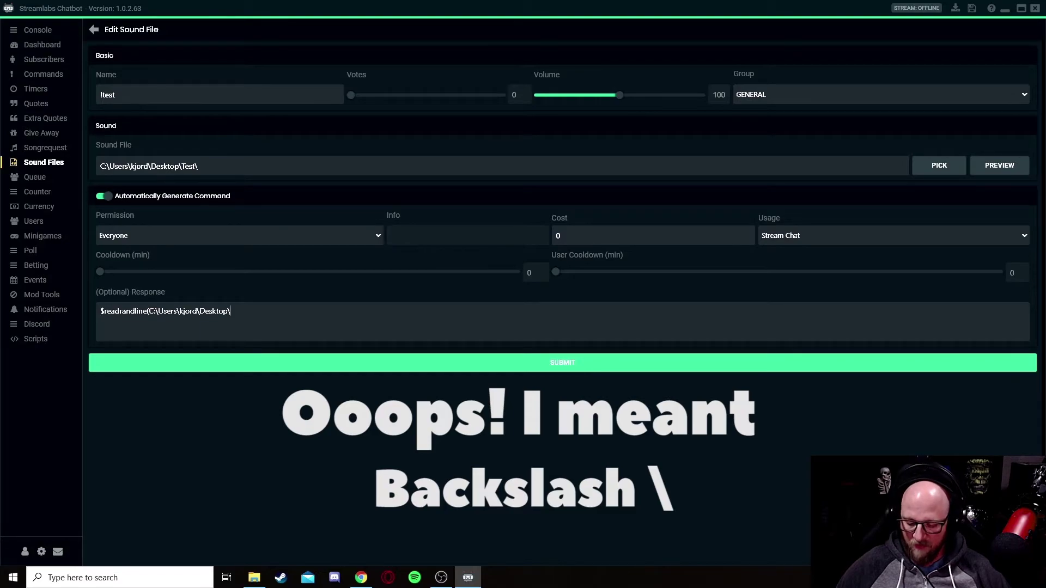
text(text test.txt)
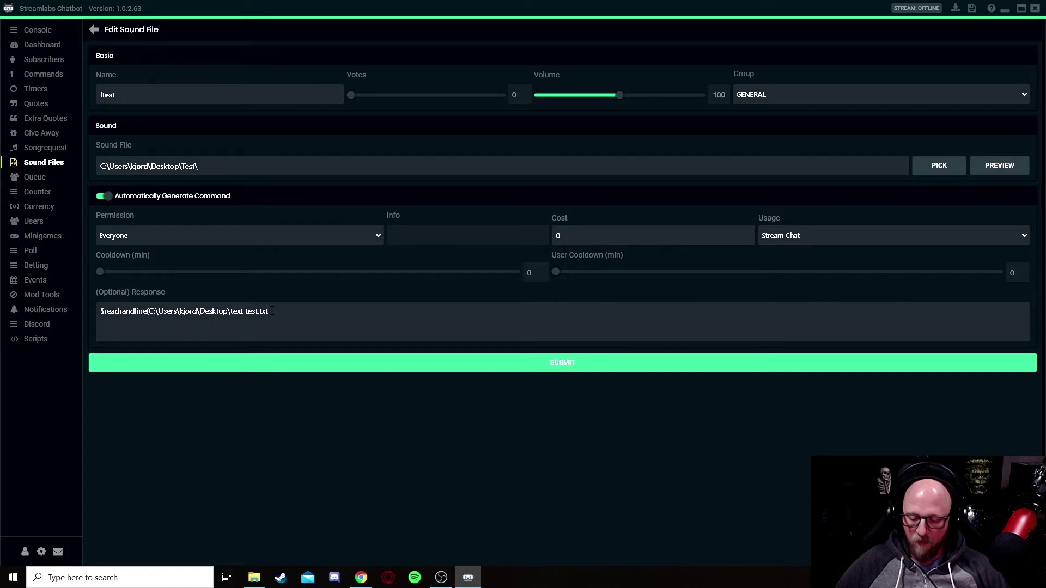
text())
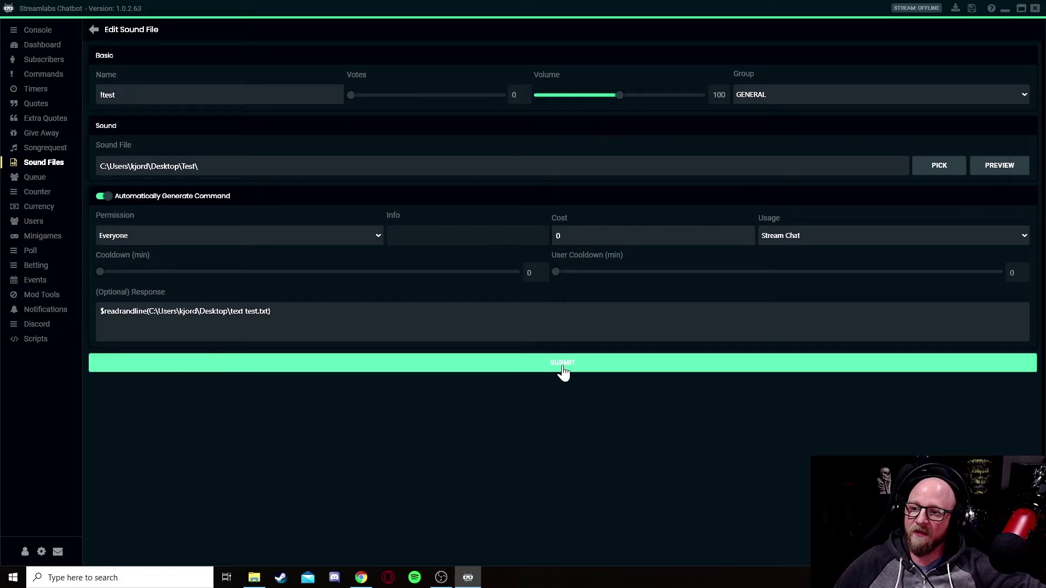
click(563, 371)
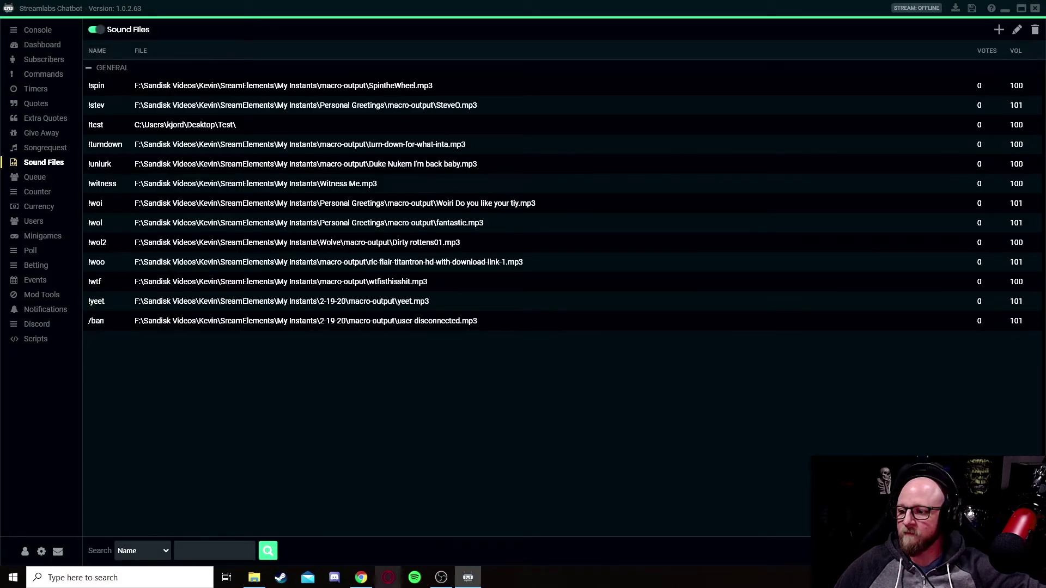
- Send !test to Twitch chat five times, getting random replies like Hi and Welcome to my channel
click(361, 577)
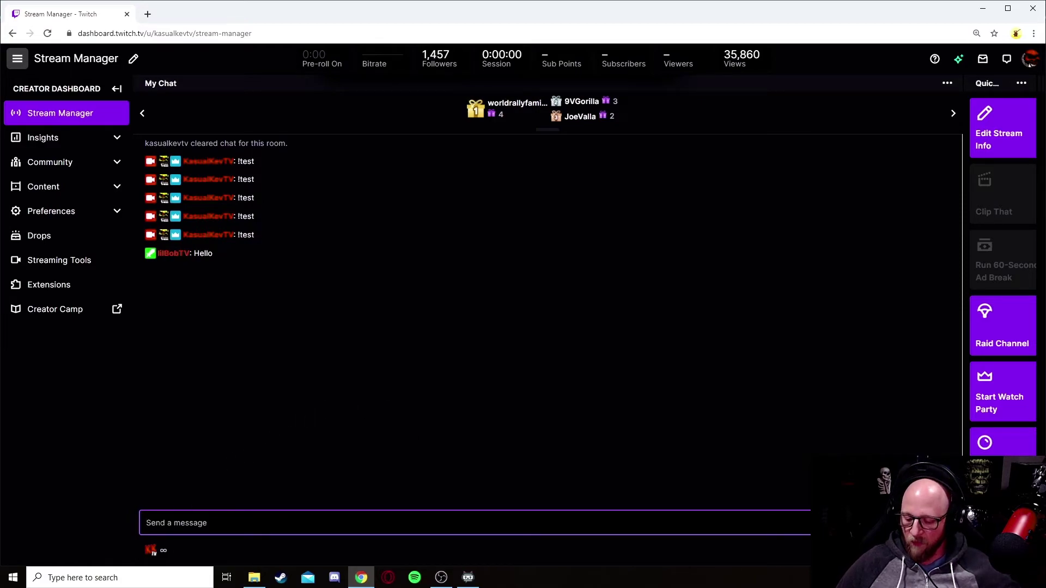
text(!t)
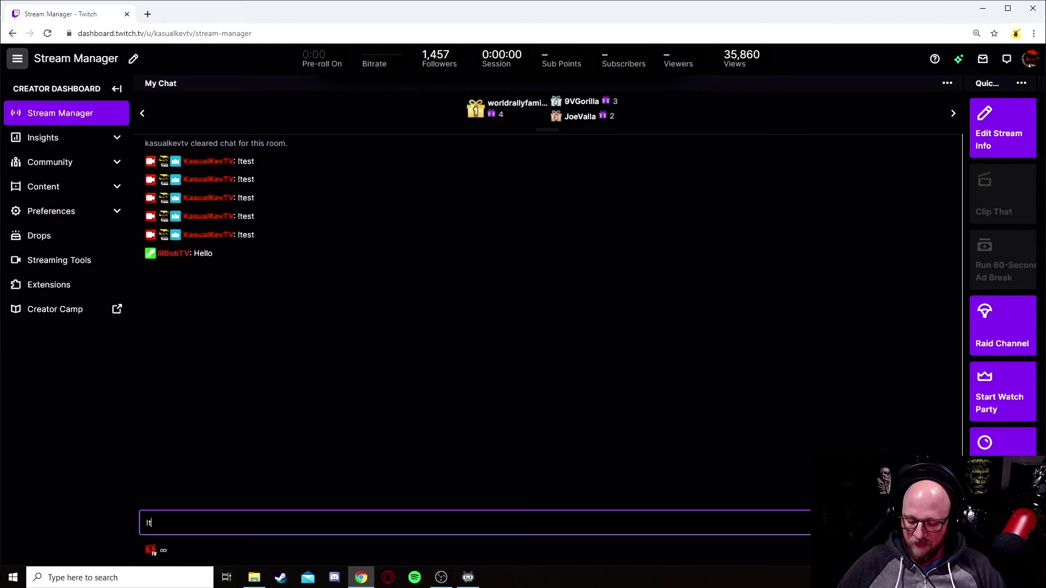
text(est)
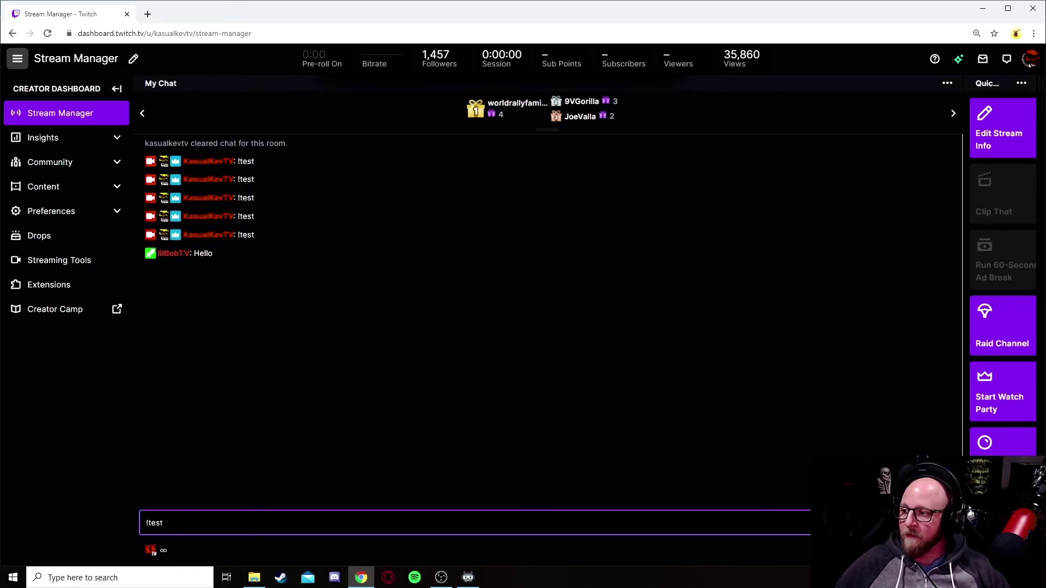
key(Return)
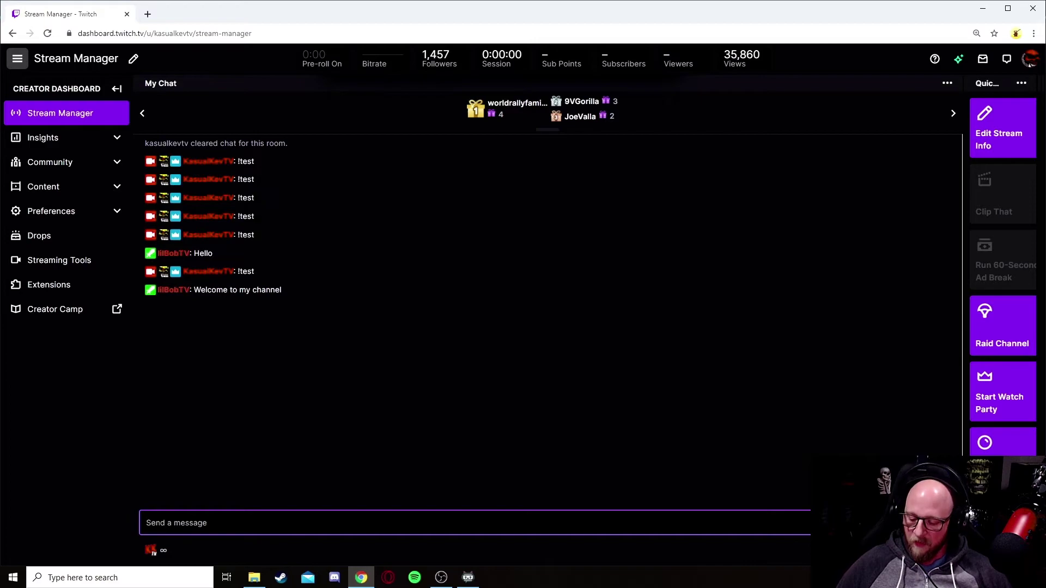
text(!test)
key(Return)
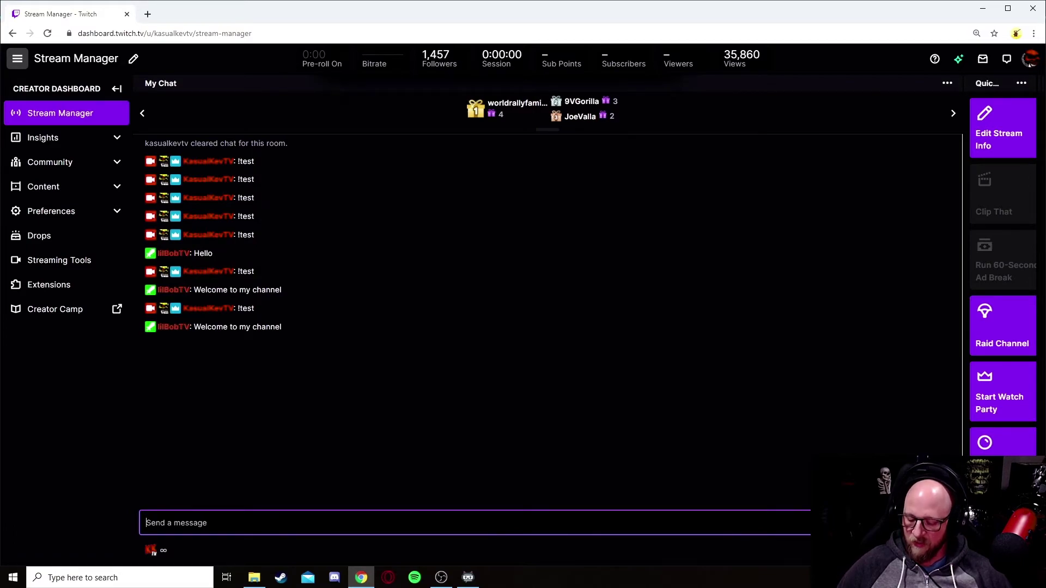
text(!test)
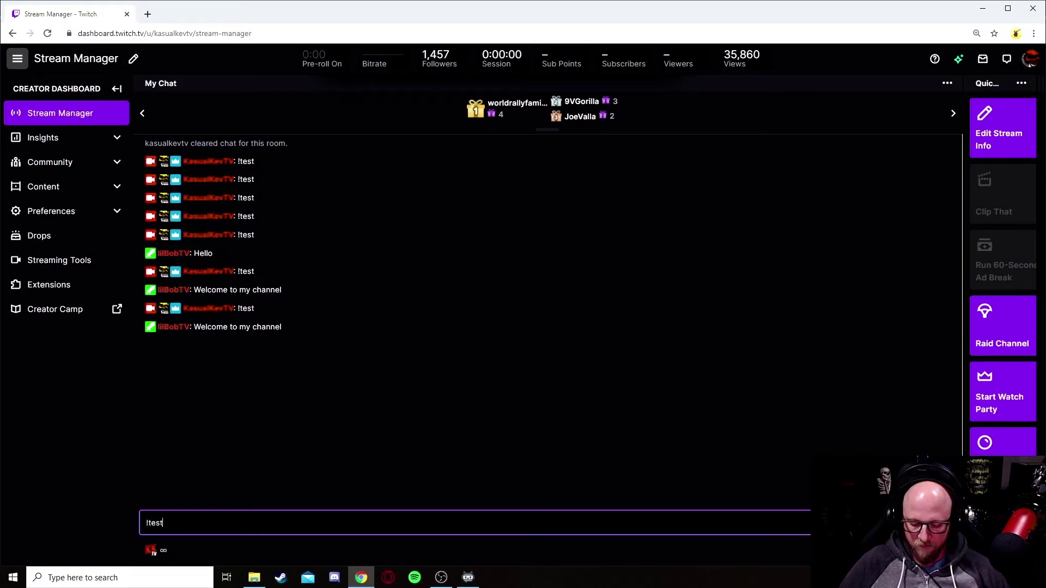
key(Return)
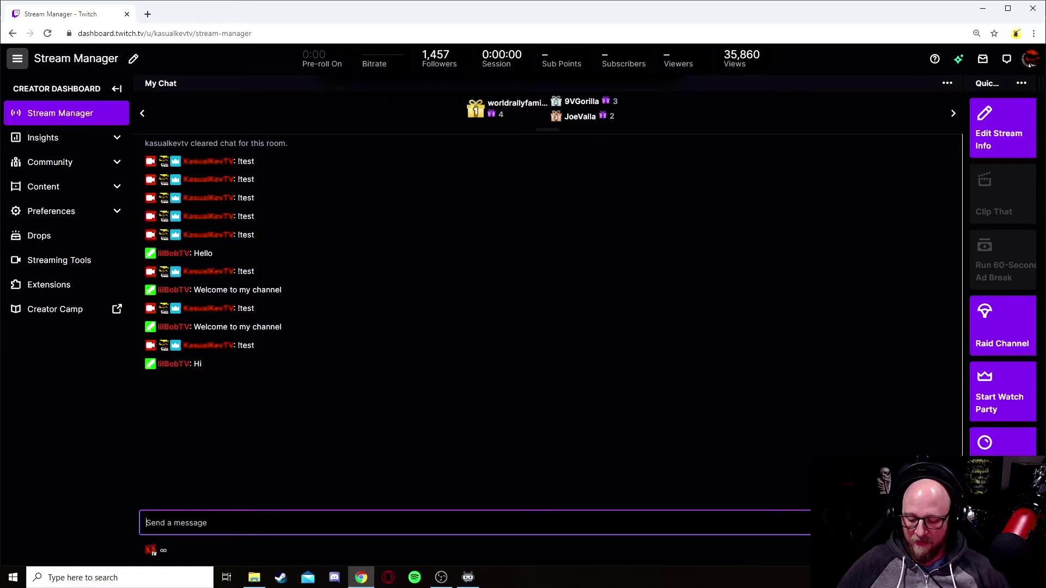
text(!test)
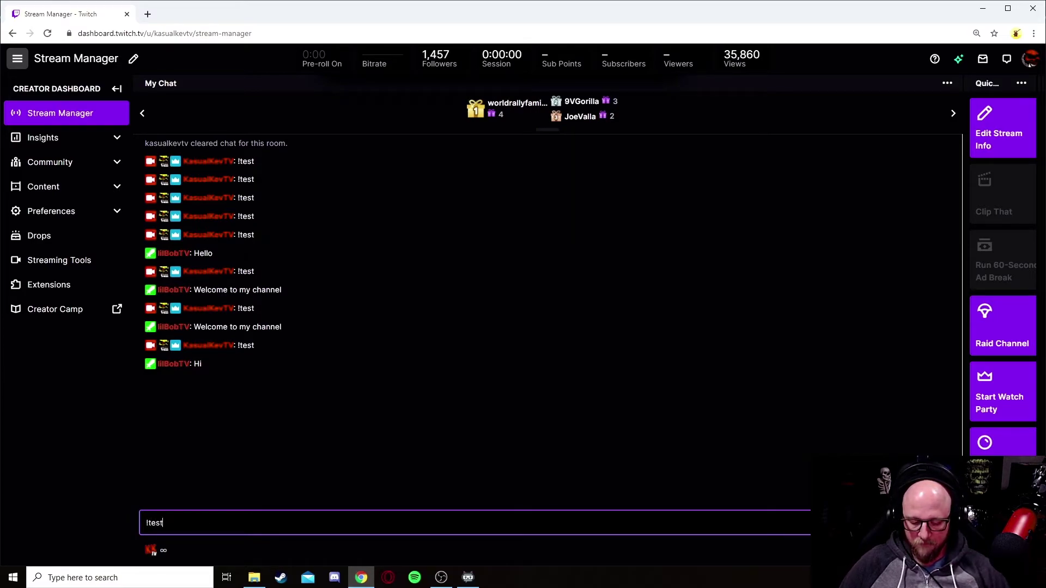
key(Return)
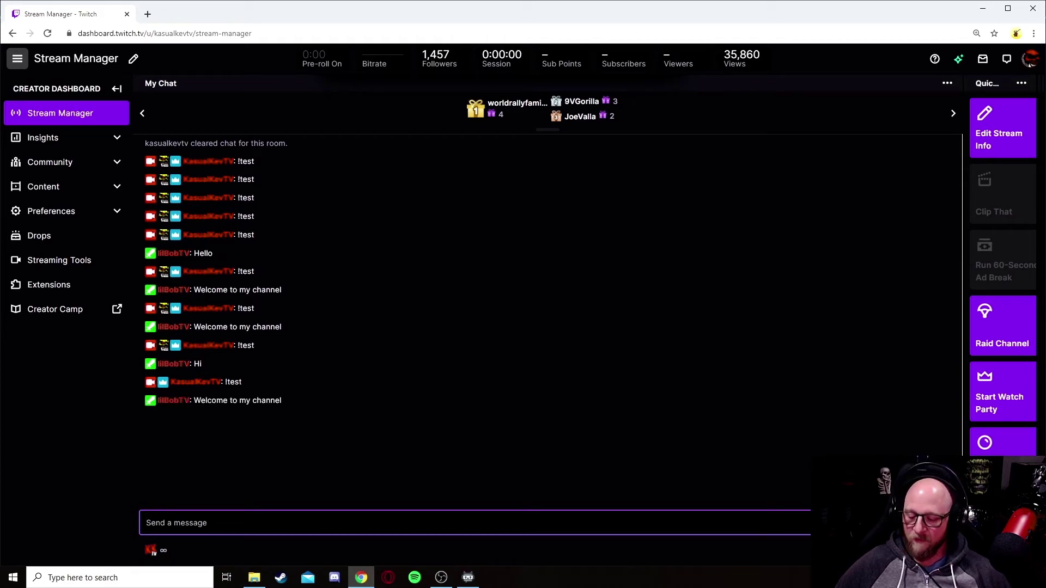
text(!test)
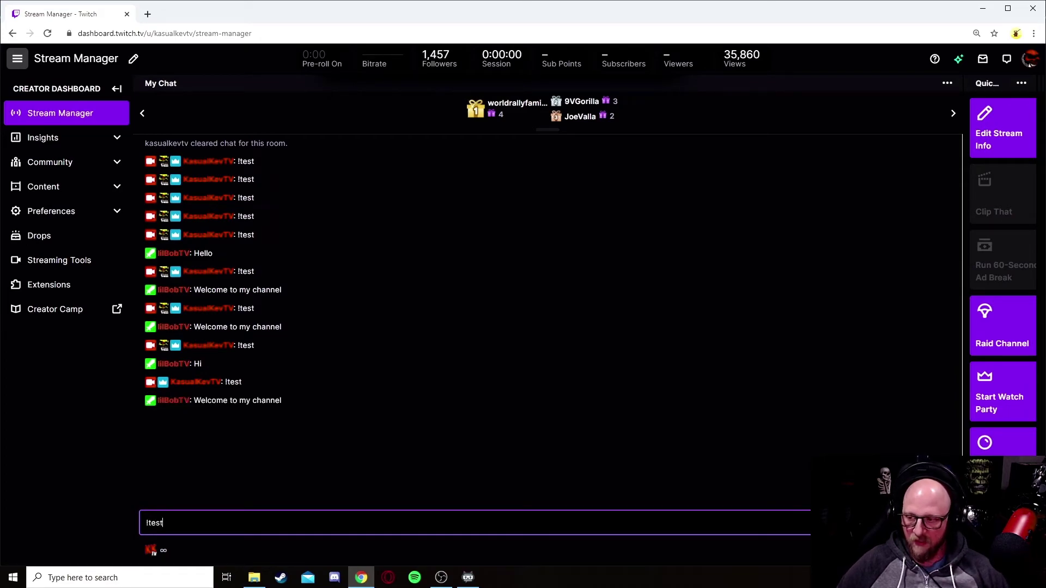
key(Return)
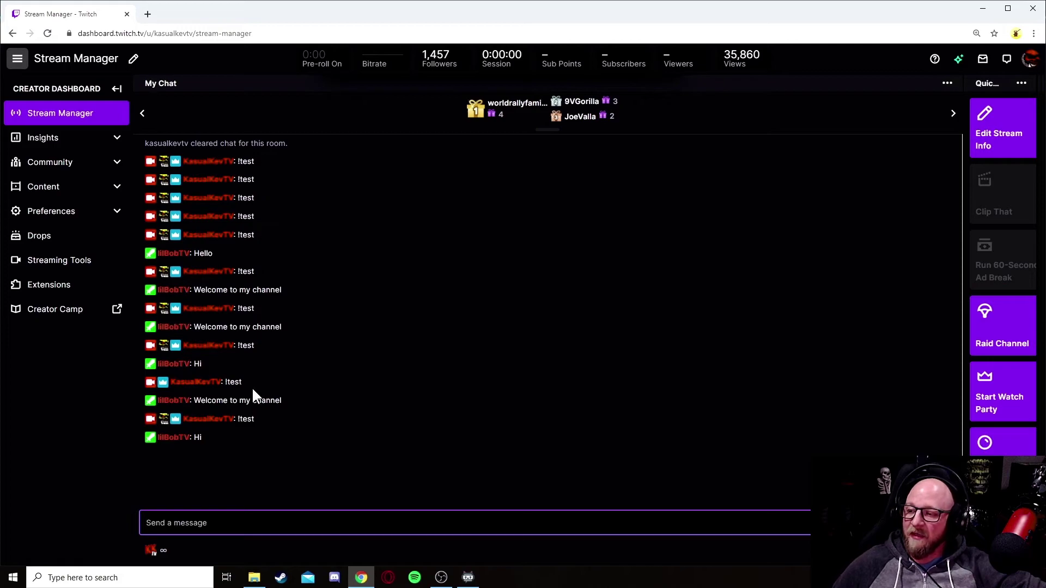
- Append userid after the $ in the !test response, save it, and return to Twitch chat
click(468, 578)
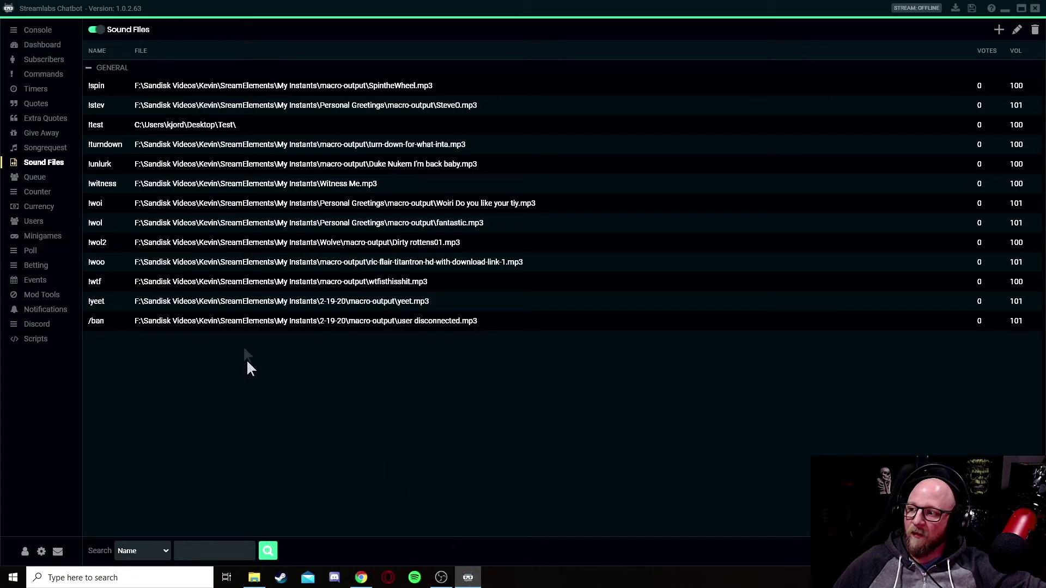
right_click(194, 129)
click(214, 133)
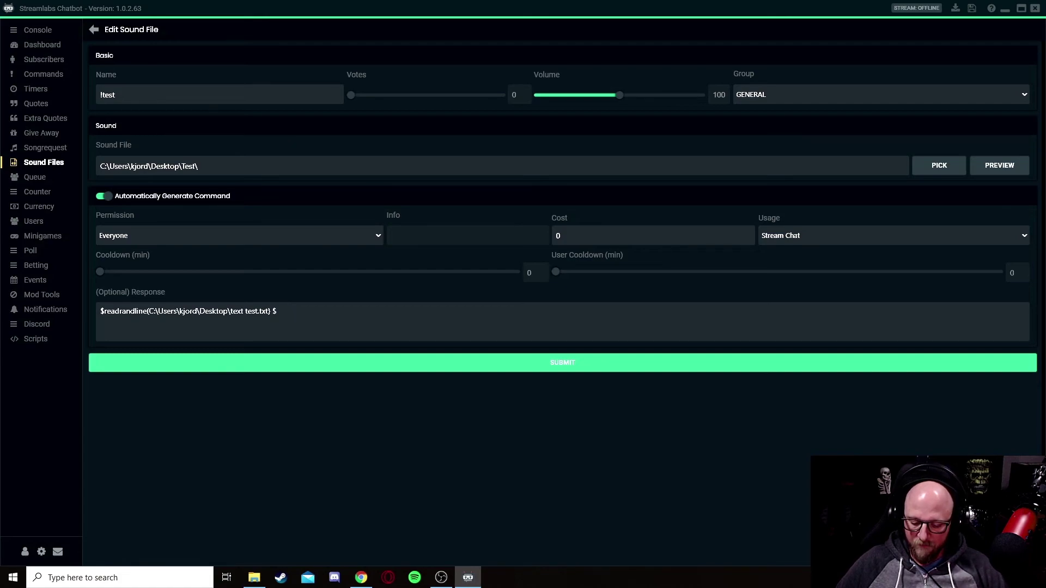
text(userid)
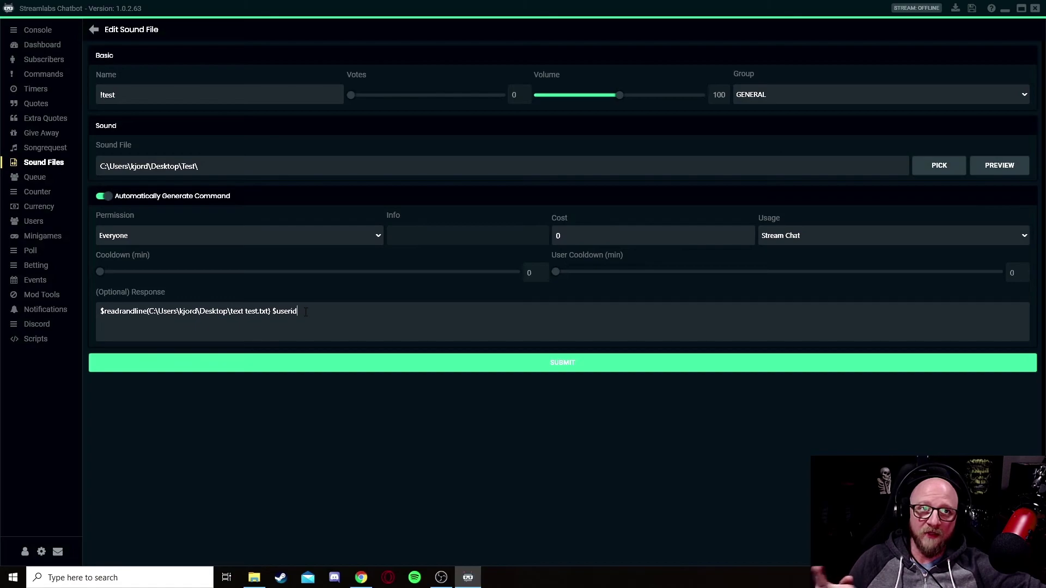
click(513, 369)
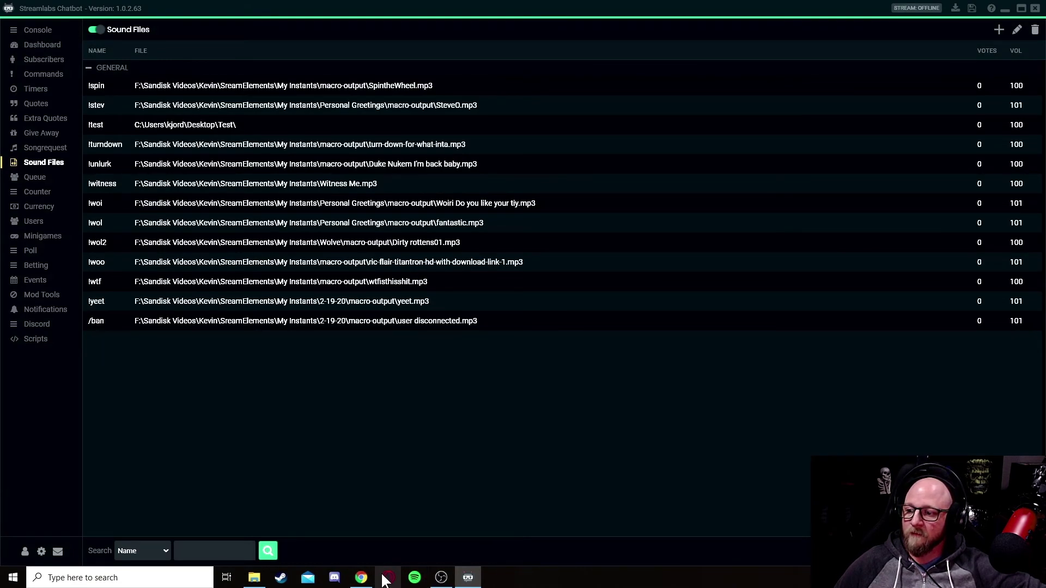
click(361, 578)
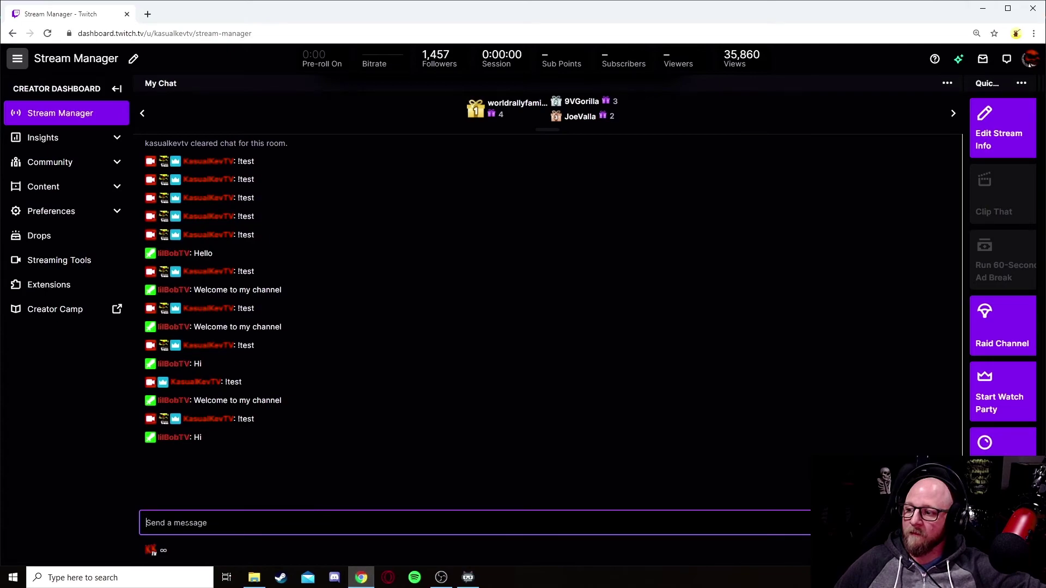
- Send !test three more times to confirm replies name the sender, then return to the Chatbot
text(!)
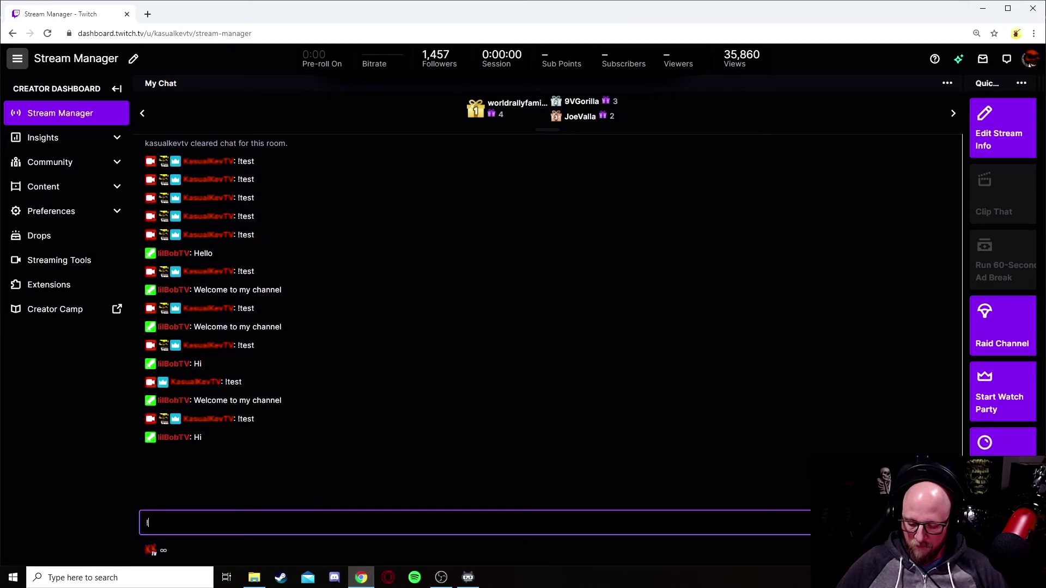
text(test)
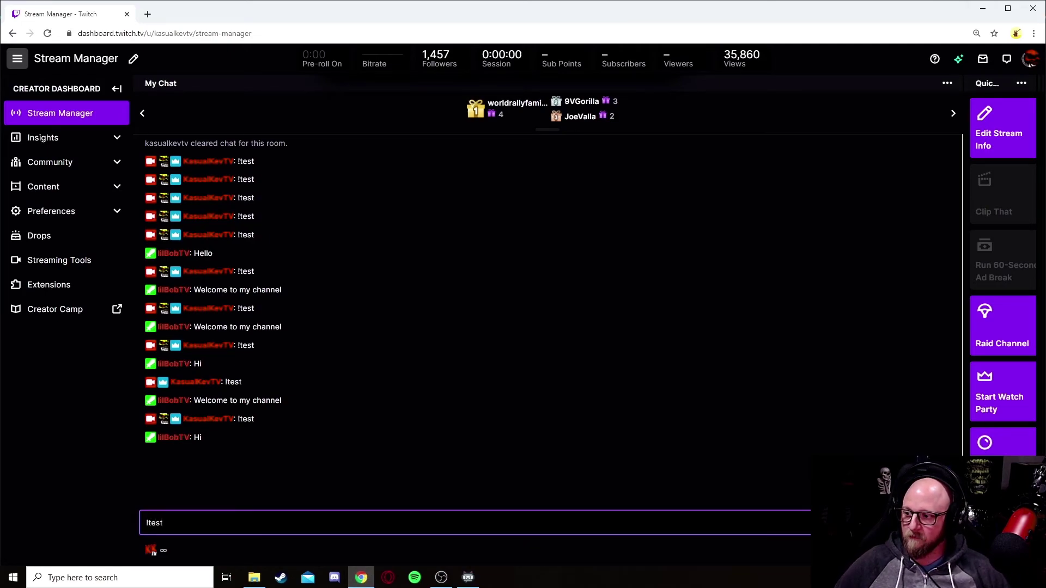
key(Return)
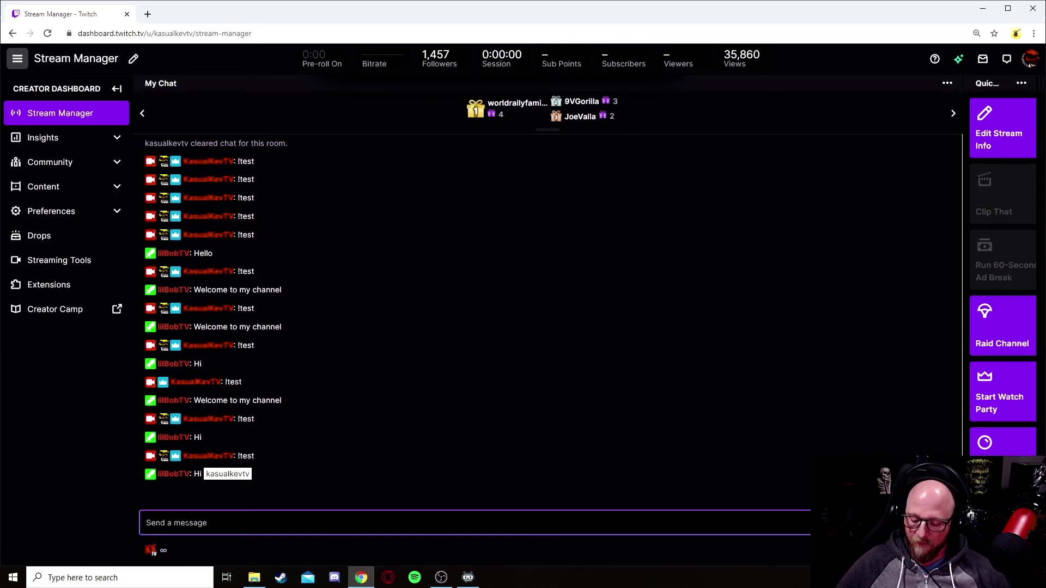
text(!)
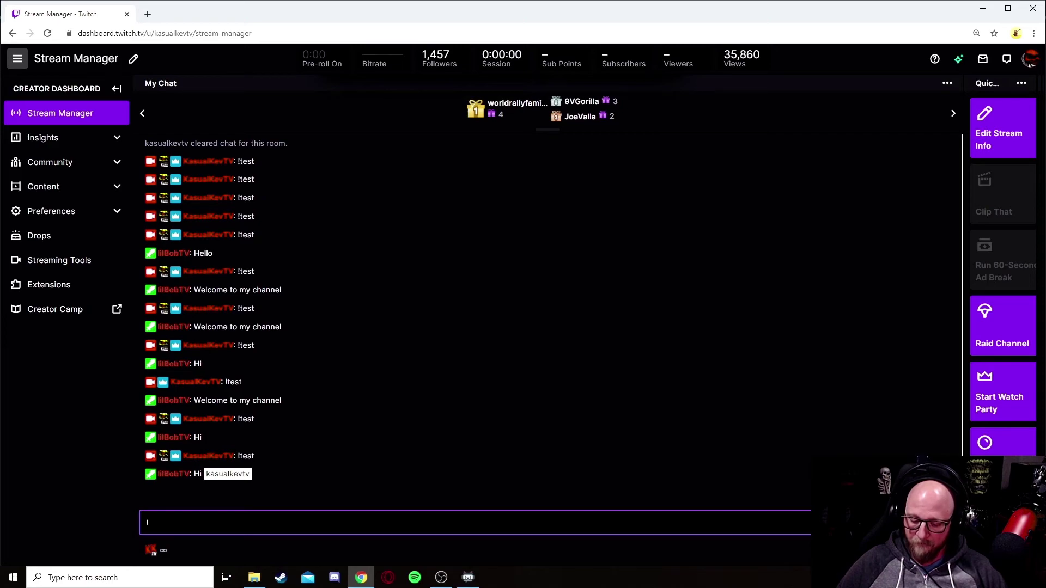
text(test)
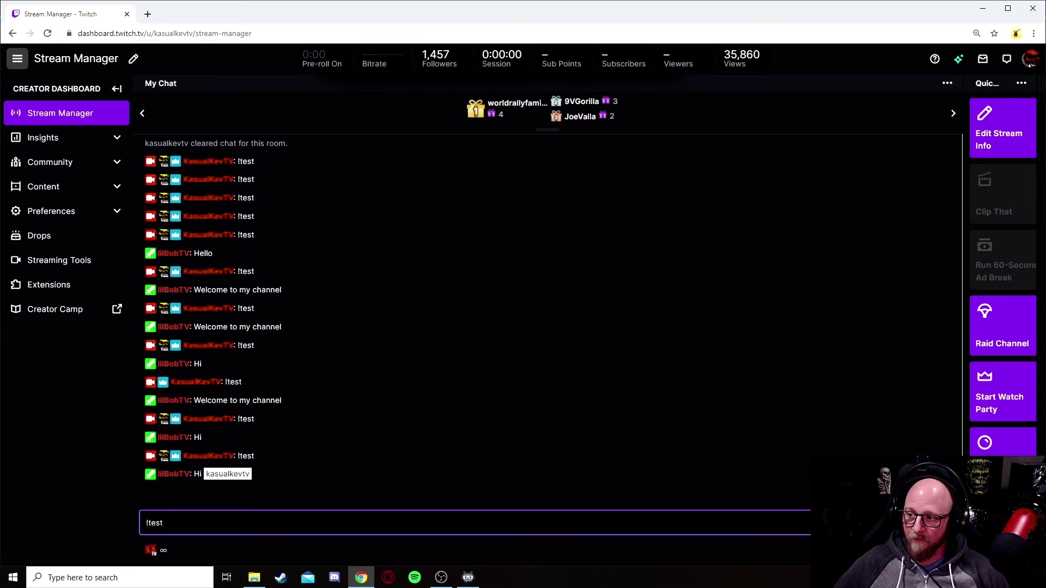
key(Return)
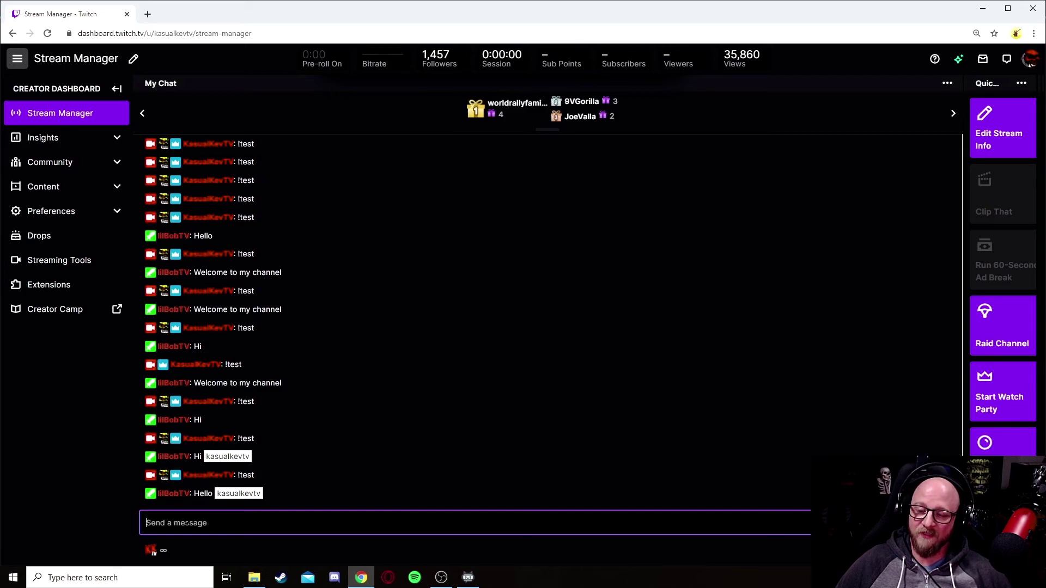
text(!)
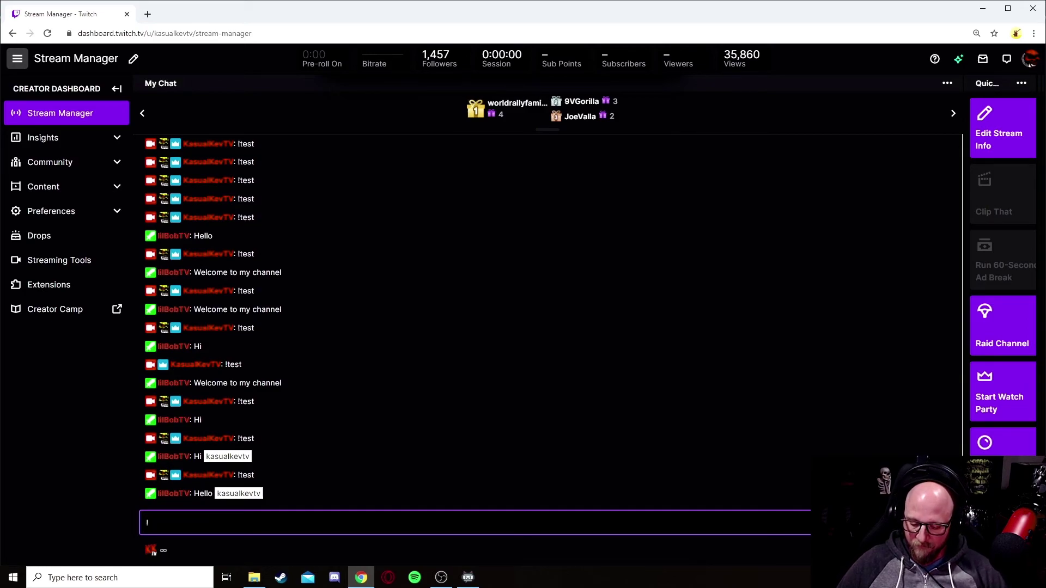
text(test)
key(Return)
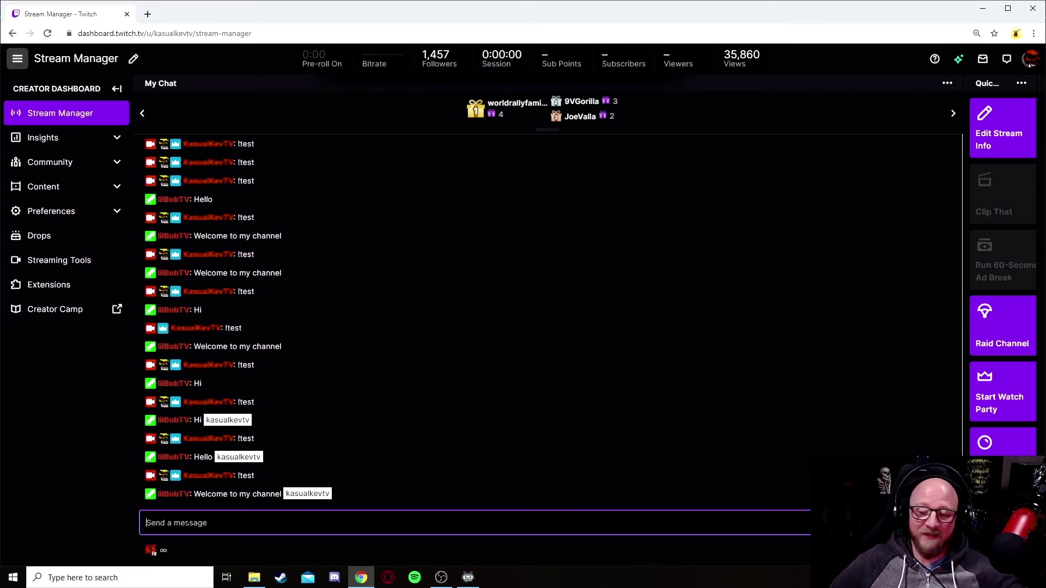
click(468, 576)
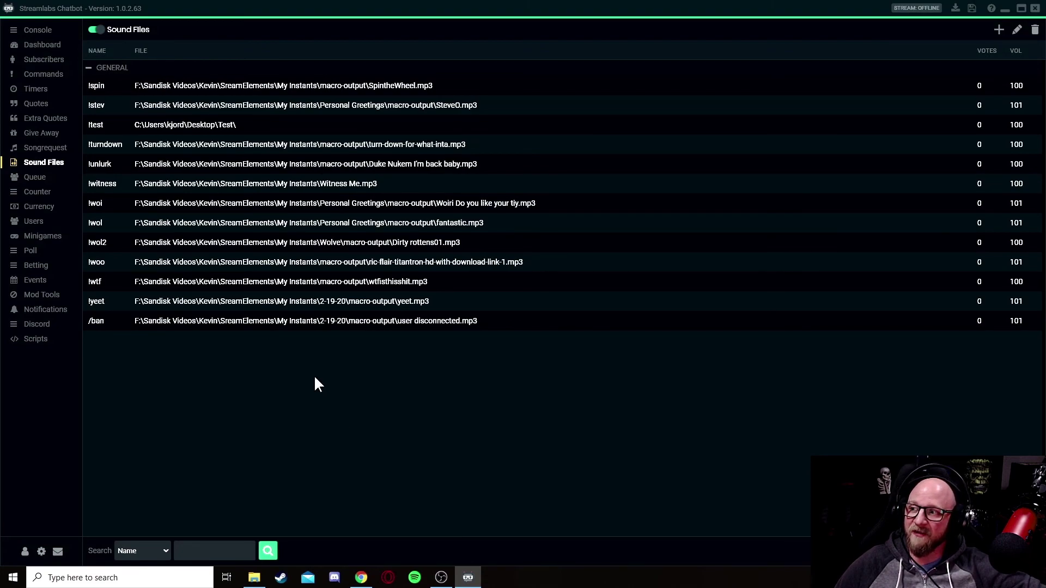
- Reopen the !test entry's edit form and review its $readrandline response ending in $userid
right_click(192, 125)
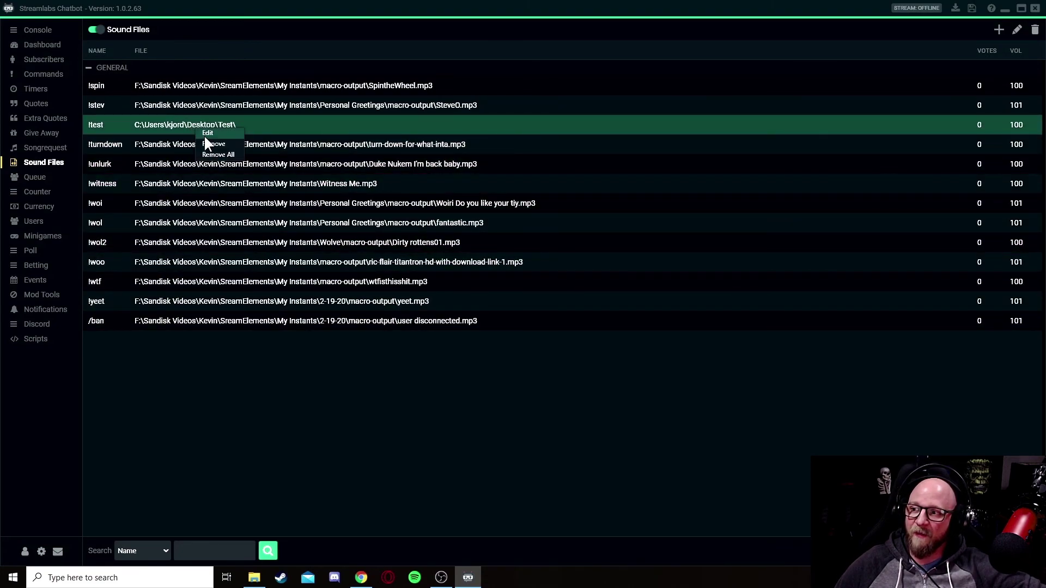
click(210, 133)
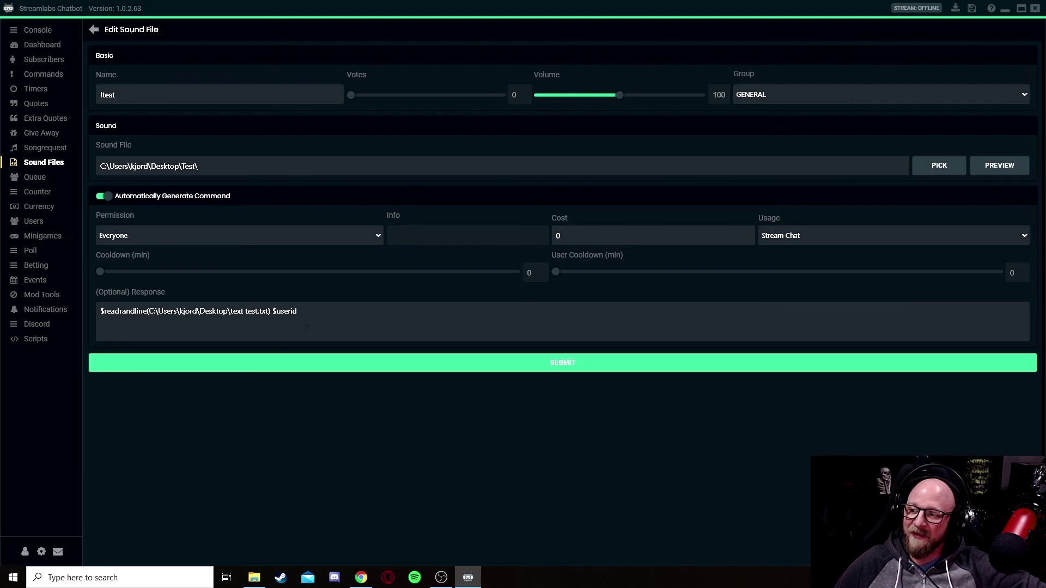
drag(308, 312, 97, 316)
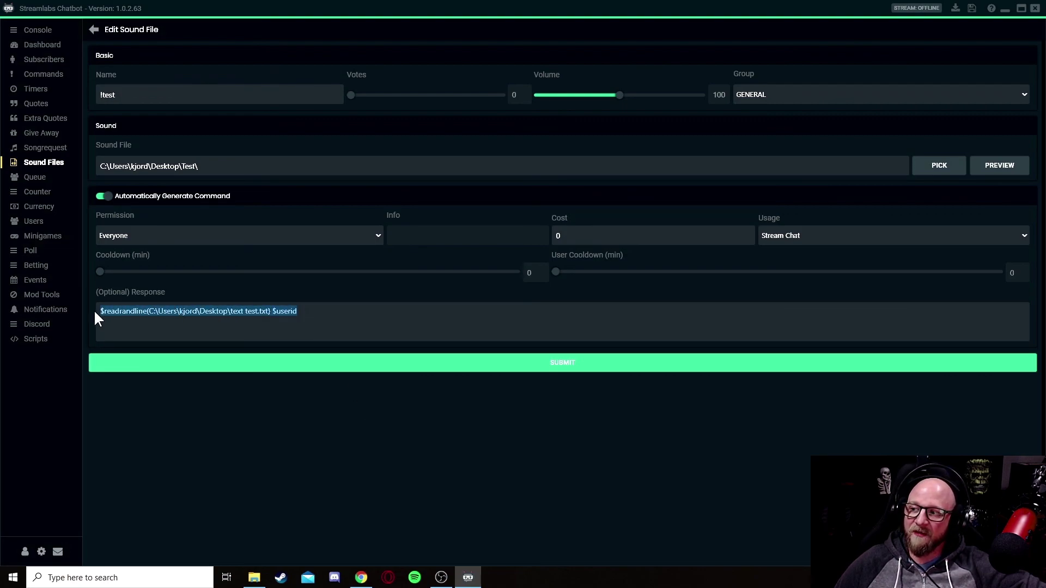
click(319, 319)
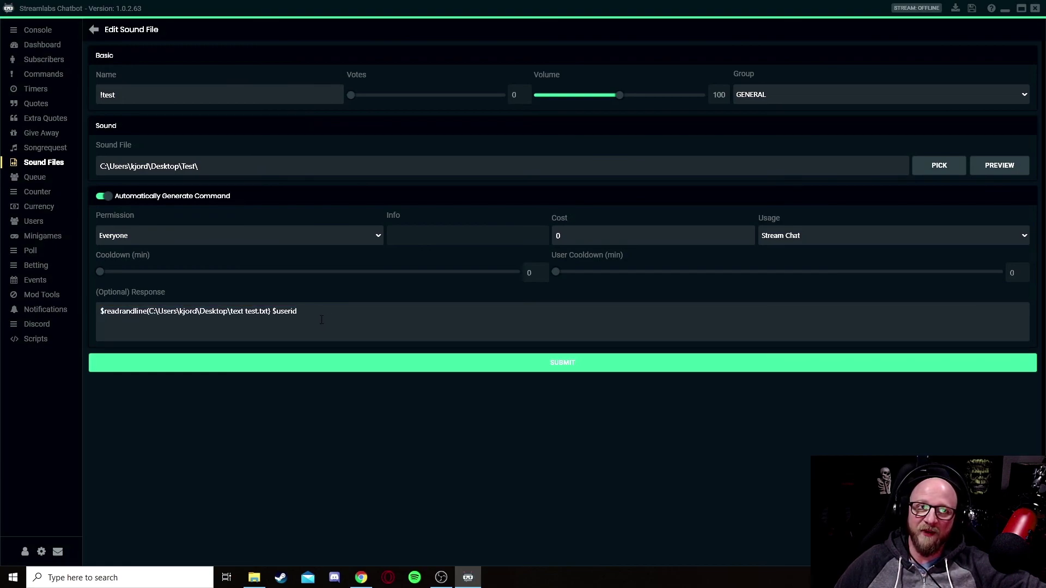